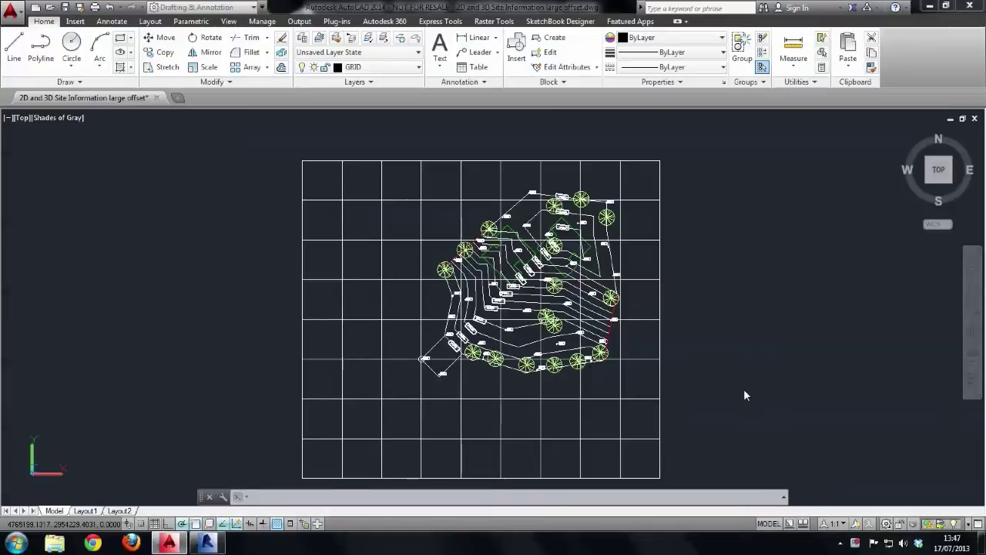
- Clear any pending command and switch on Selection Cycling from the AutoCAD status bar
{"action": "key", "text": "Escape"}
{"action": "key", "text": "Escape"}
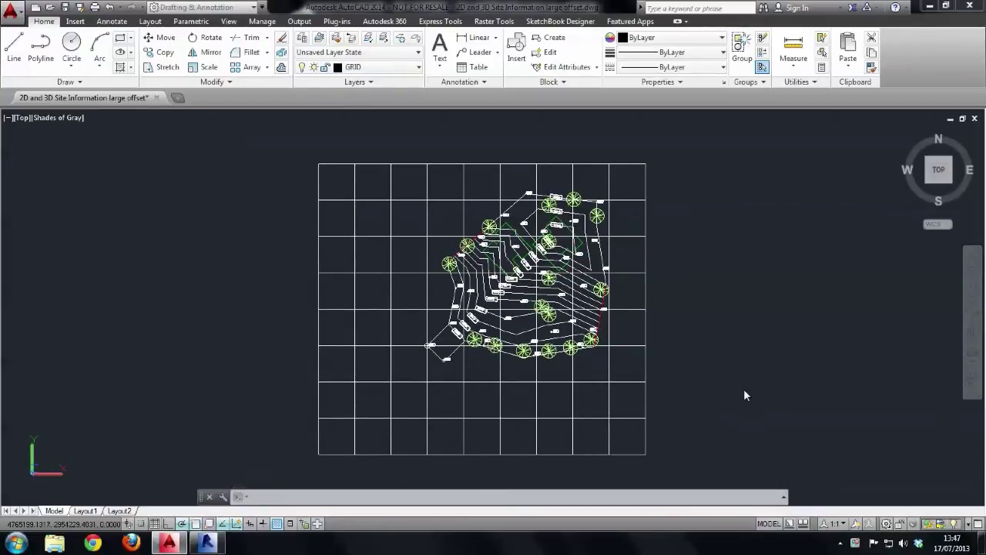
{"action": "left_click", "coordinate": [743, 389]}
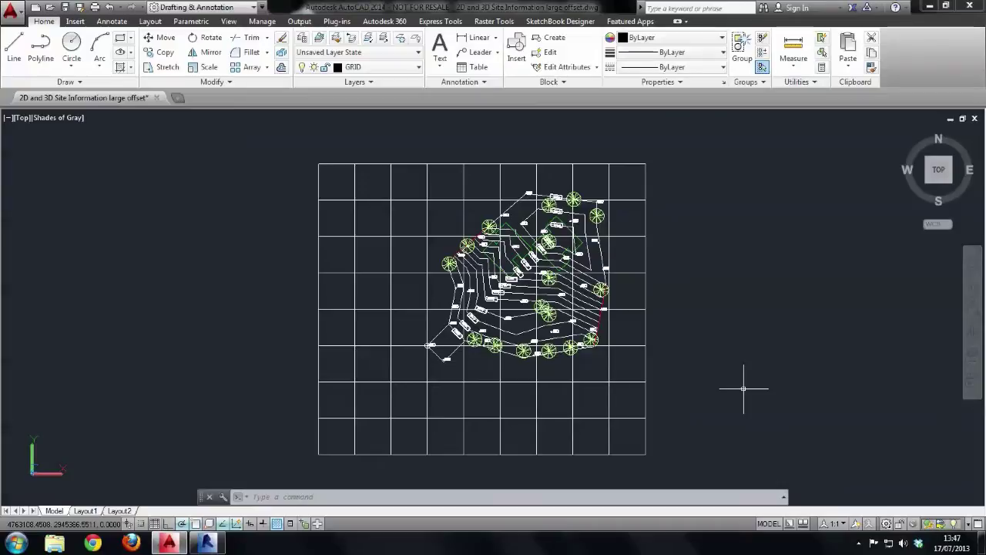
{"action": "left_click", "coordinate": [302, 523]}
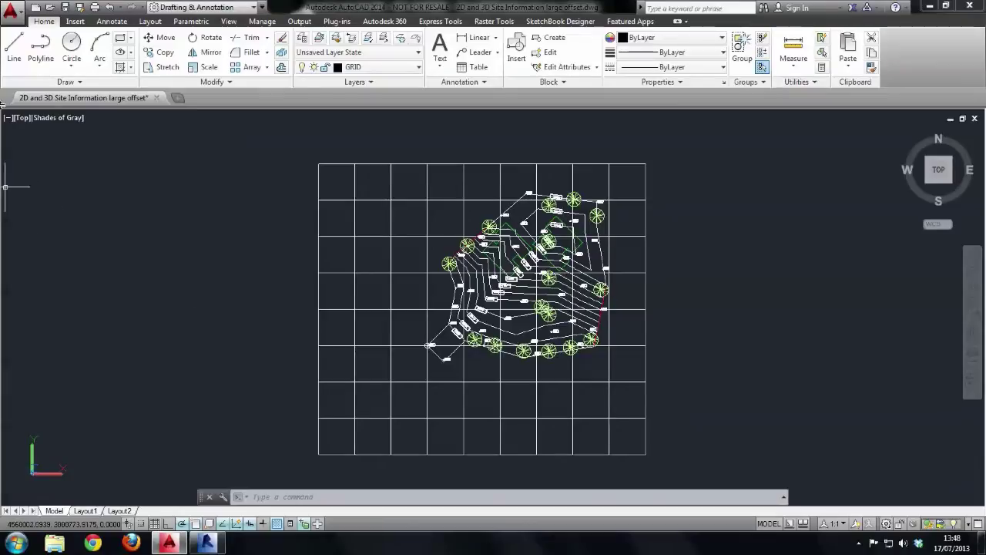
{"action": "left_click", "coordinate": [13, 48]}
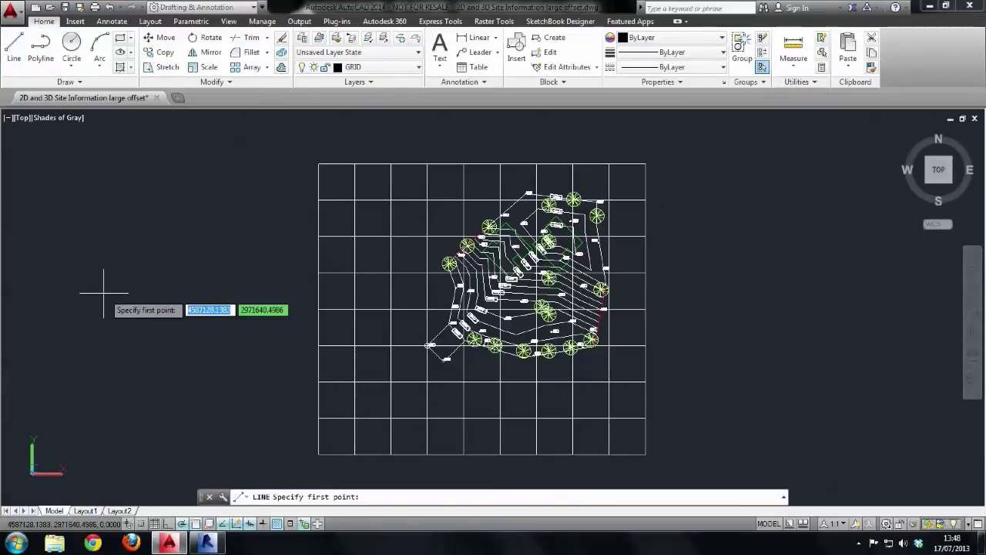
{"action": "type", "text": "0,0"}
{"action": "key", "text": "Return"}
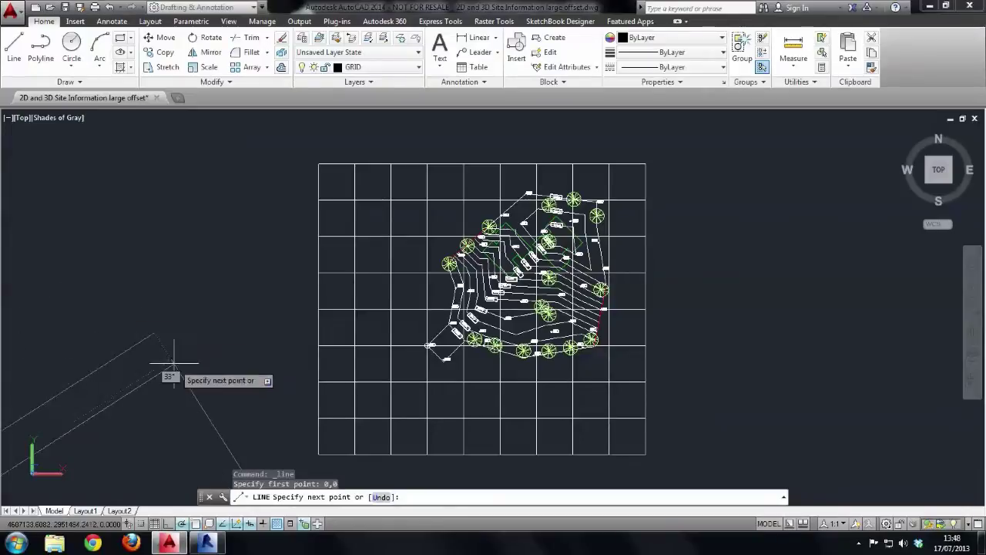
{"action": "left_click", "coordinate": [318, 454]}
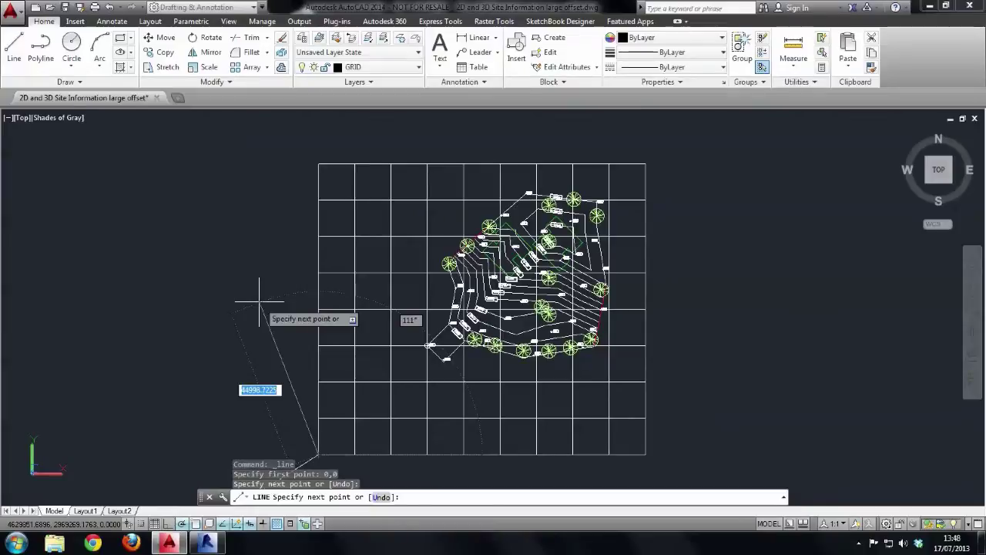
{"action": "key", "text": "Escape"}
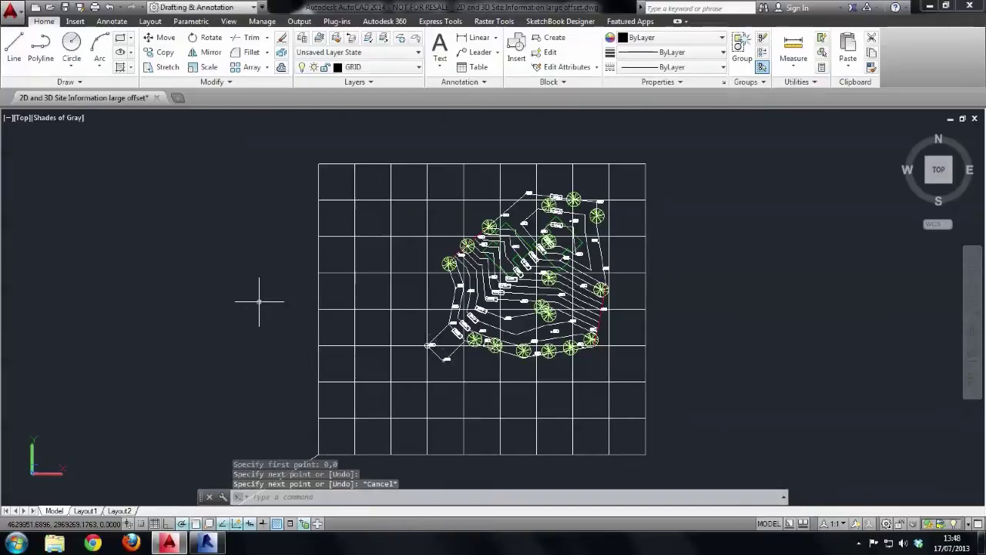
{"action": "middle_click", "coordinate": [260, 303]}
{"action": "middle_click", "coordinate": [259, 303]}
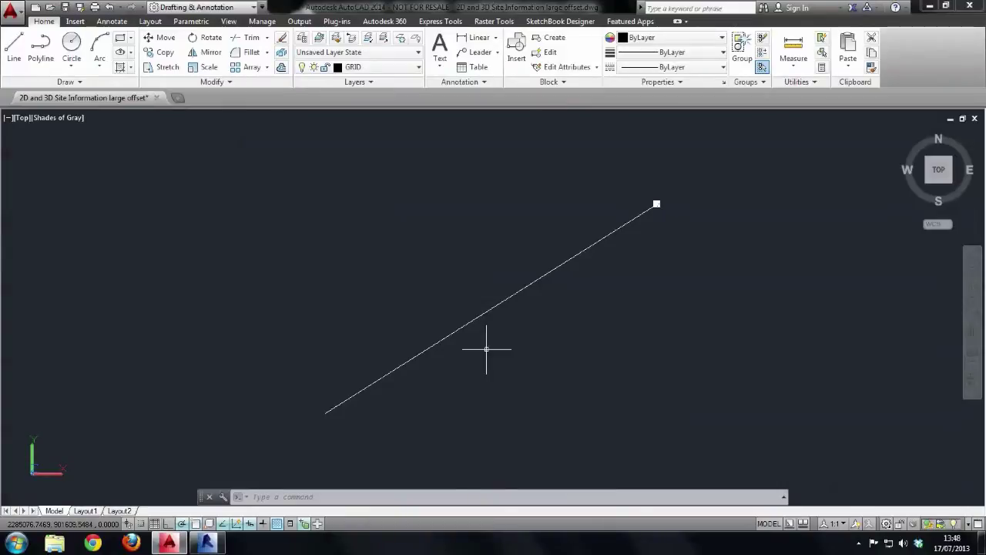
{"action": "left_click", "coordinate": [513, 293]}
{"action": "key", "text": "Delete"}
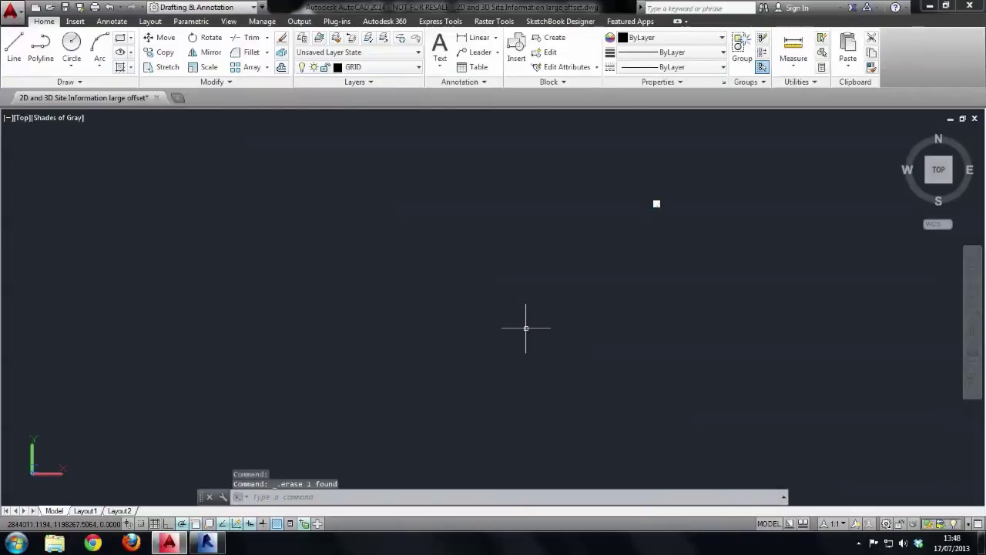
{"action": "scroll", "coordinate": [526, 328], "scroll_direction": "down", "scroll_amount": 3}
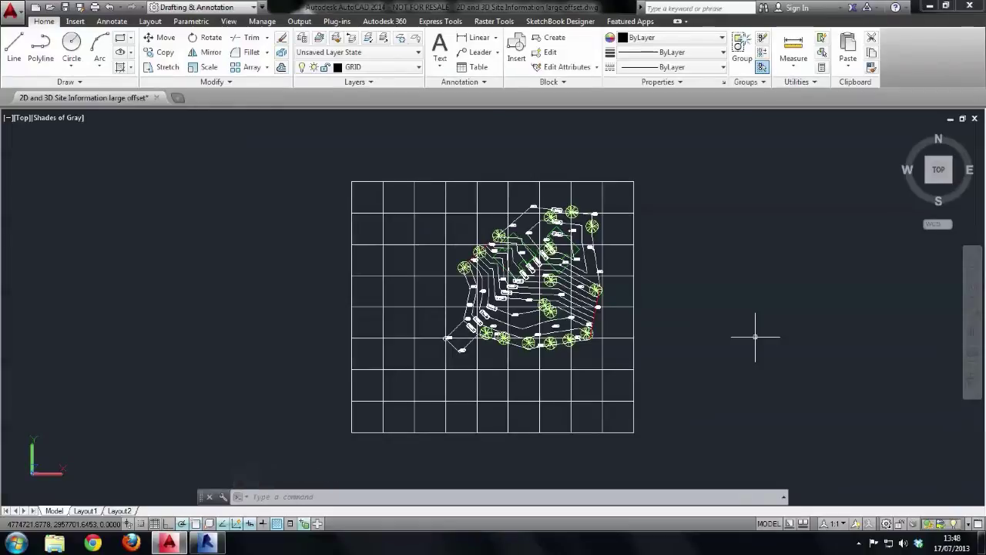
- Zoom in to inspect the contour labels, then zoom extents to show the whole survey
{"action": "scroll", "coordinate": [755, 336], "scroll_direction": "up", "scroll_amount": 5}
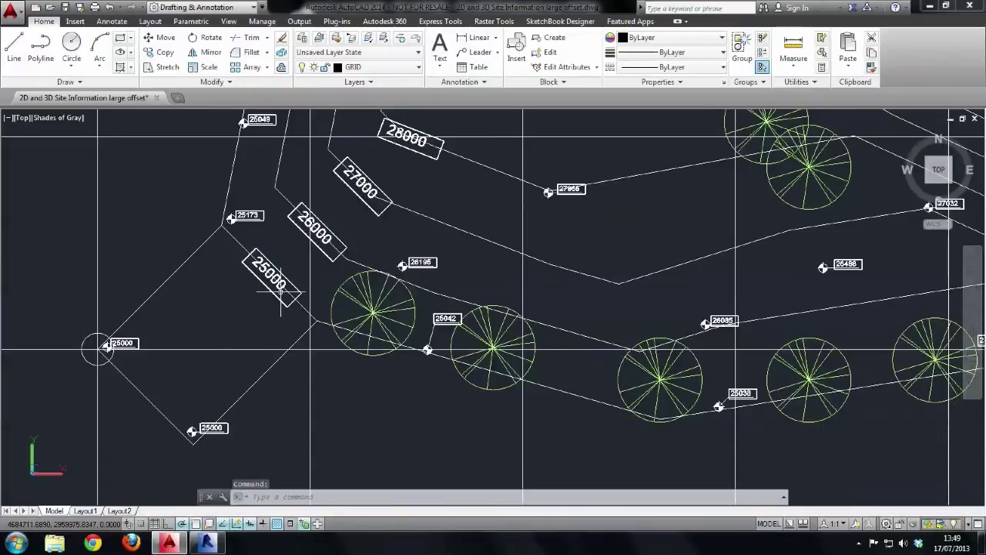
{"action": "mouse_move", "coordinate": [282, 293]}
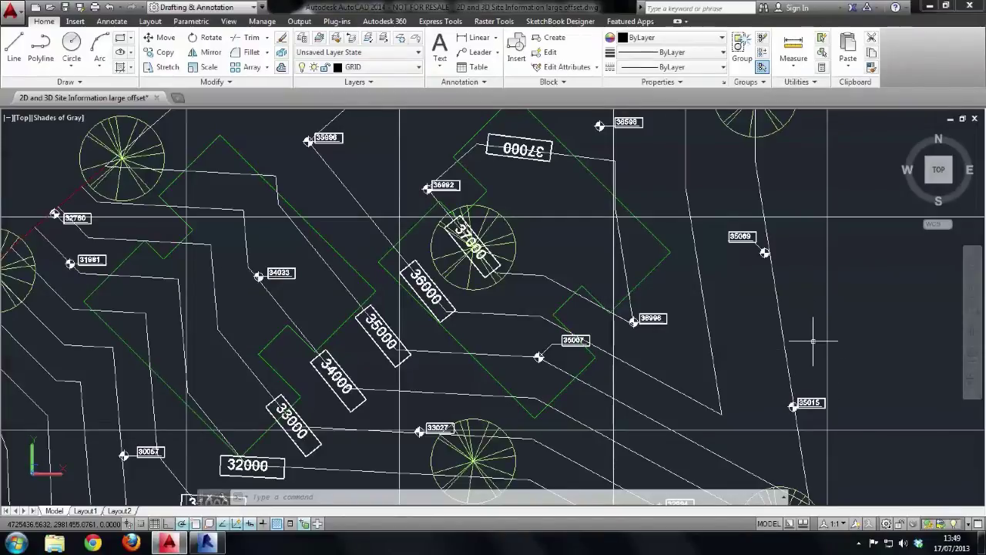
{"action": "middle_click", "coordinate": [813, 342]}
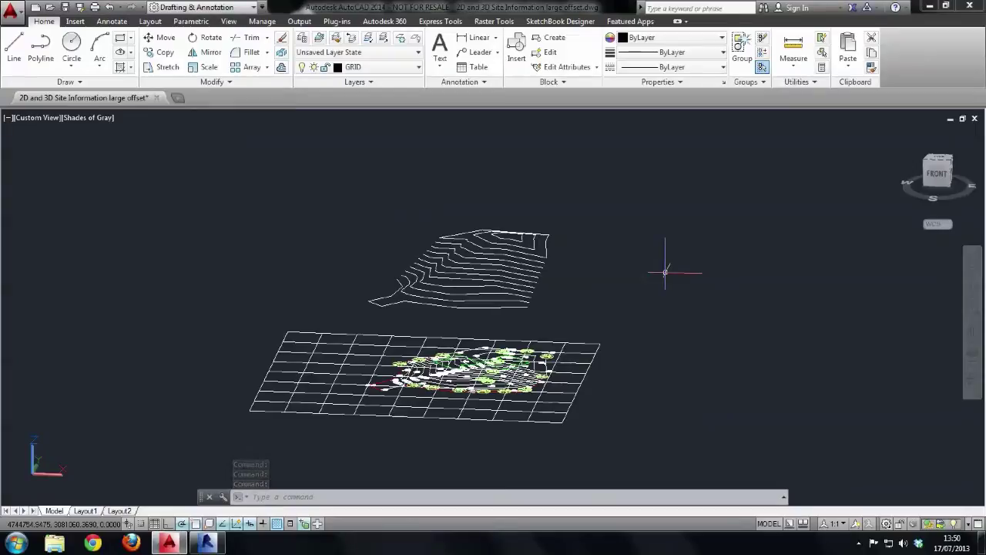
- Orbit the survey to view the contour lines floating above the flat grid
{"action": "middle_click_drag", "start_coordinate": [666, 273], "coordinate": [667, 279], "text": "shift"}
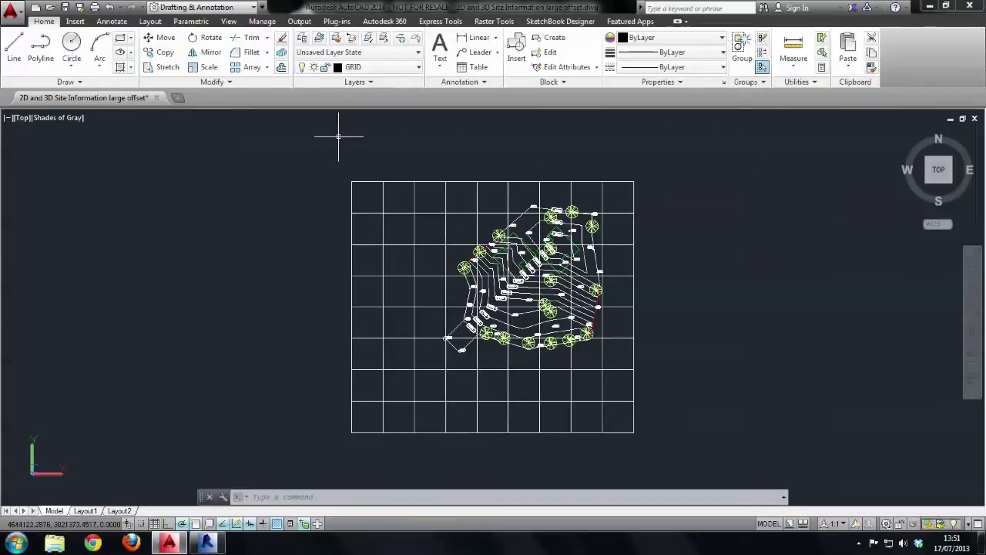
- Select the grid outline, dismiss the Selection cycling list to clear the selection, and switch to Revit
{"action": "left_click", "coordinate": [372, 182]}
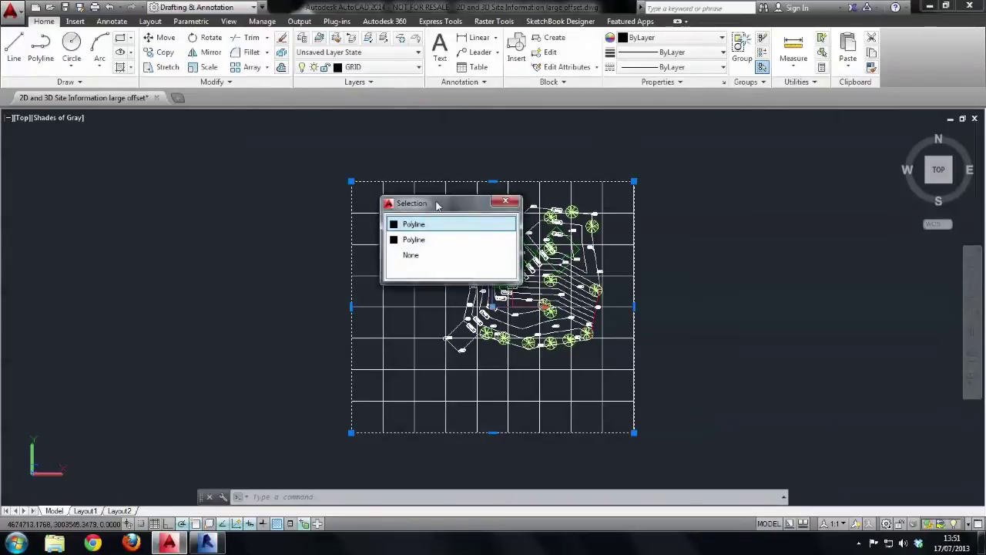
{"action": "left_click_drag", "start_coordinate": [435, 203], "coordinate": [766, 203]}
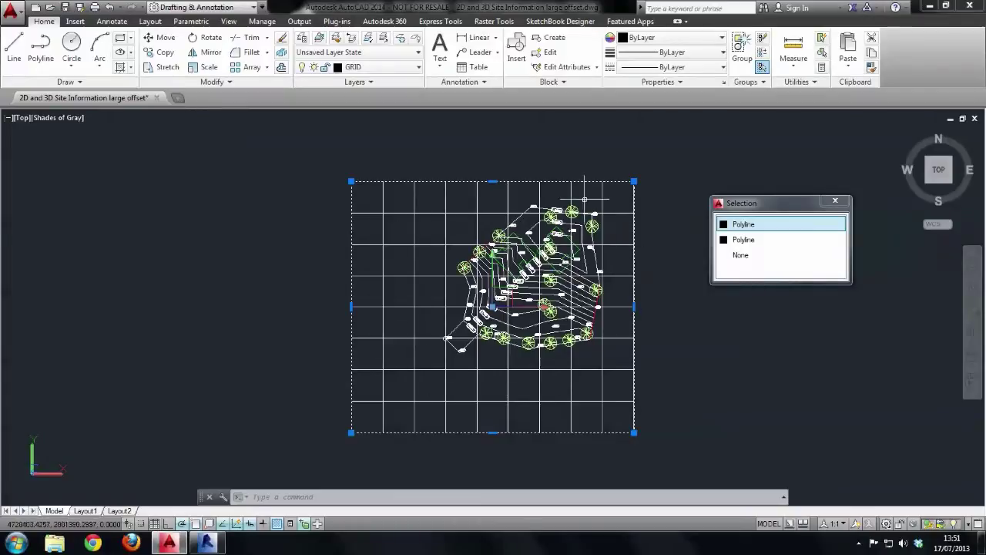
{"action": "left_click", "coordinate": [834, 203]}
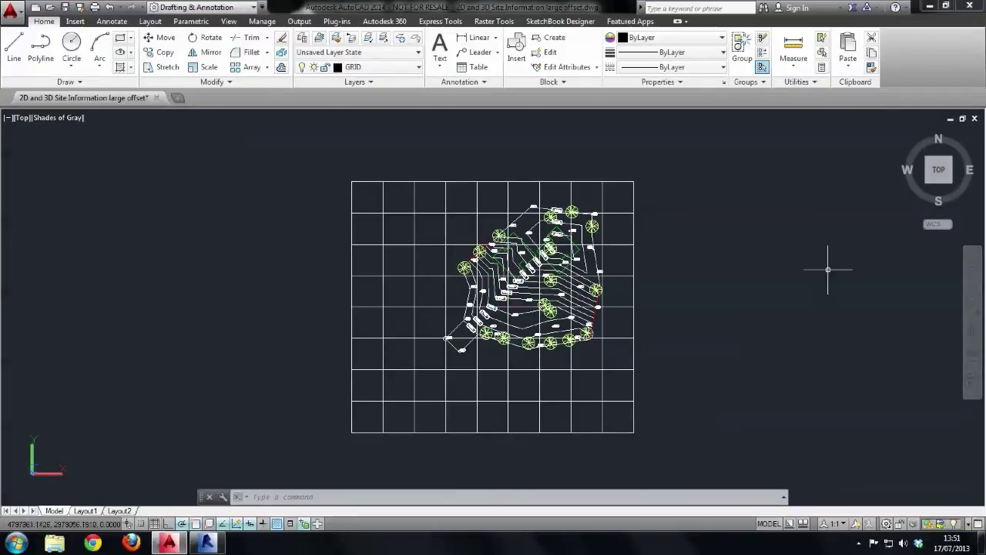
{"action": "left_click", "coordinate": [206, 544]}
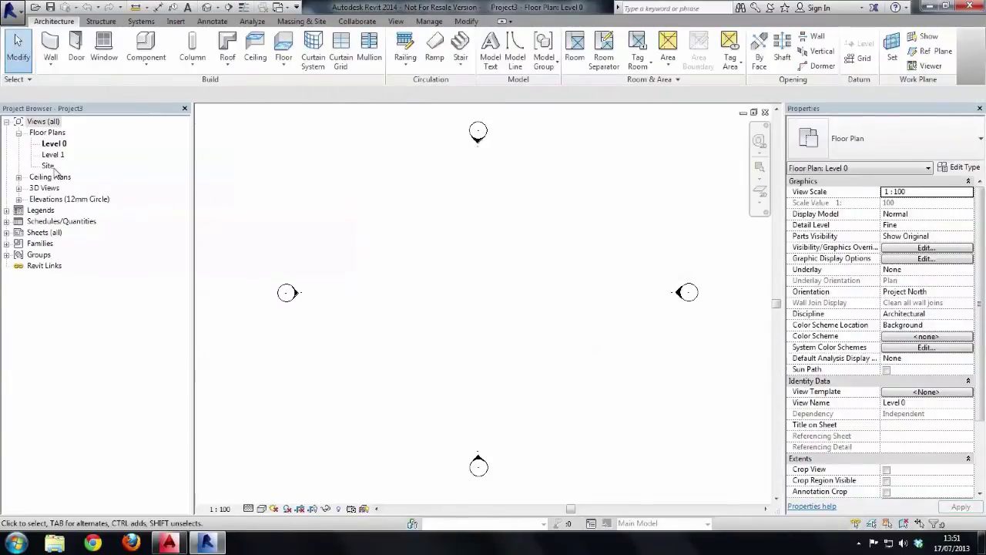
- Open the Site floor plan and begin a window selection around its centre points
{"action": "double_click", "coordinate": [52, 168]}
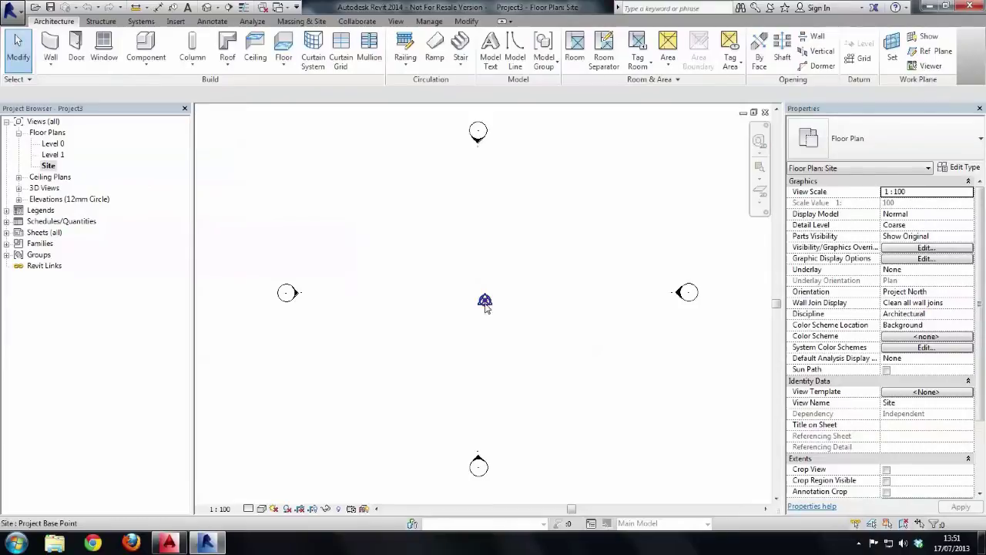
{"action": "left_click_drag", "start_coordinate": [443, 265], "coordinate": [544, 340]}
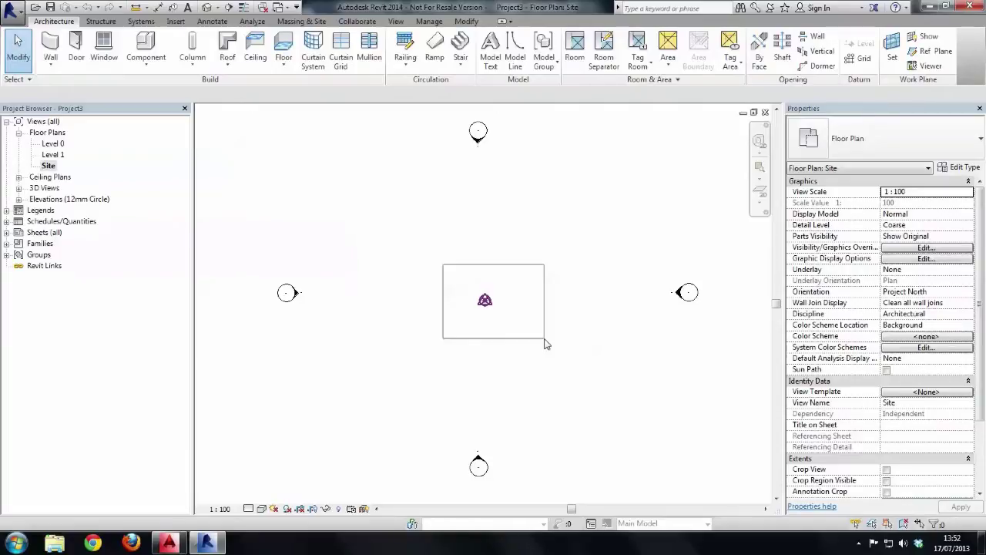
- Box-select the coincident base and survey points, then filter the selection to Survey Point only
{"action": "left_click_drag", "start_coordinate": [544, 344], "coordinate": [555, 356]}
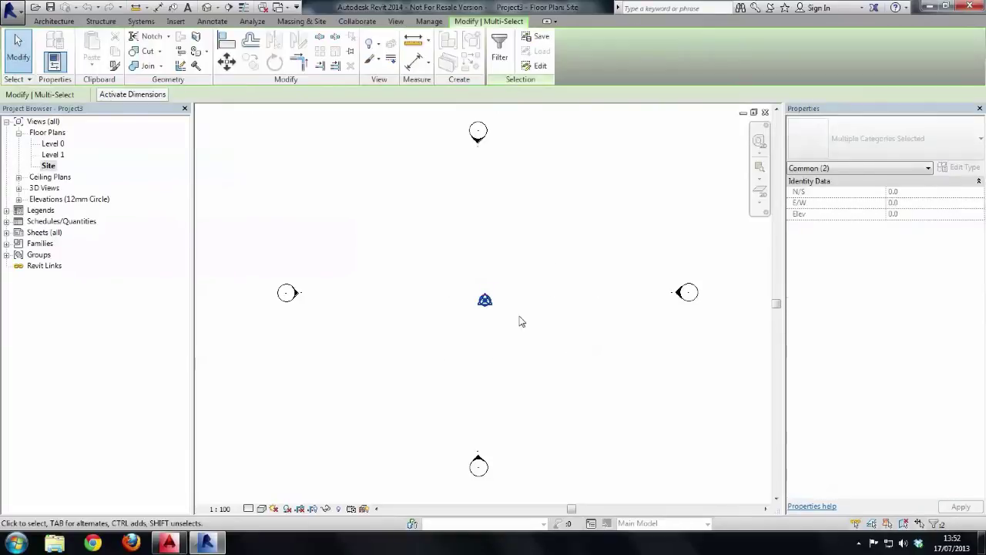
{"action": "left_click", "coordinate": [499, 52]}
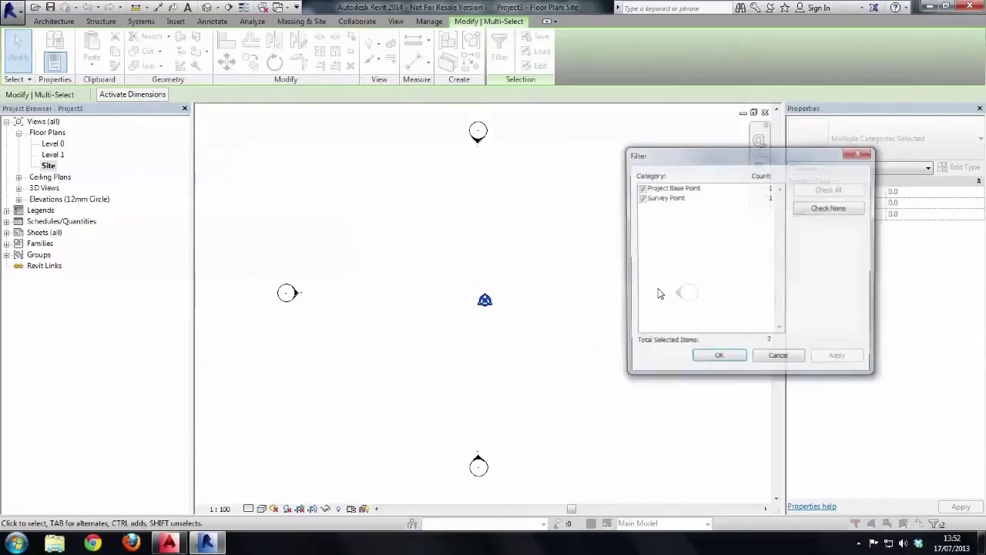
{"action": "left_click_drag", "start_coordinate": [711, 173], "coordinate": [681, 172]}
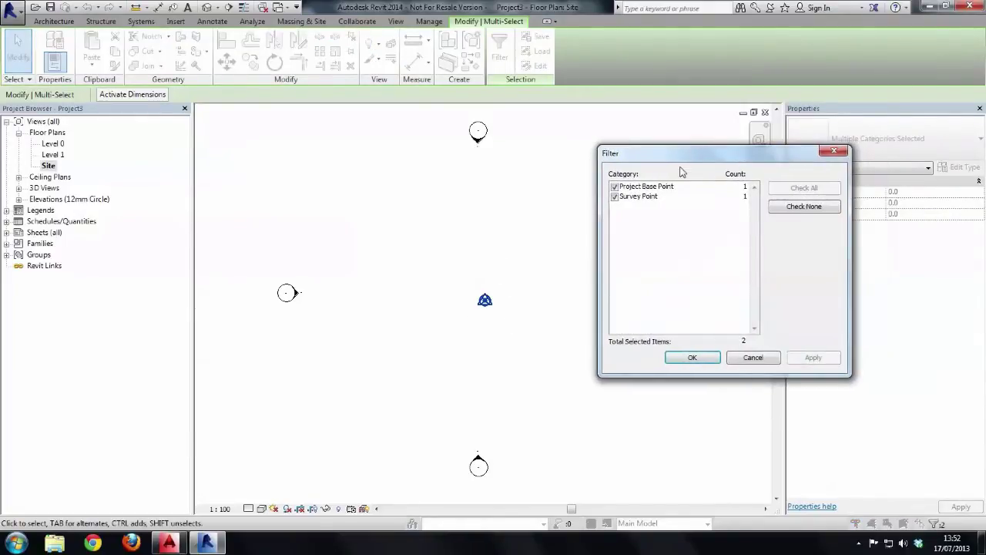
{"action": "left_click", "coordinate": [615, 196]}
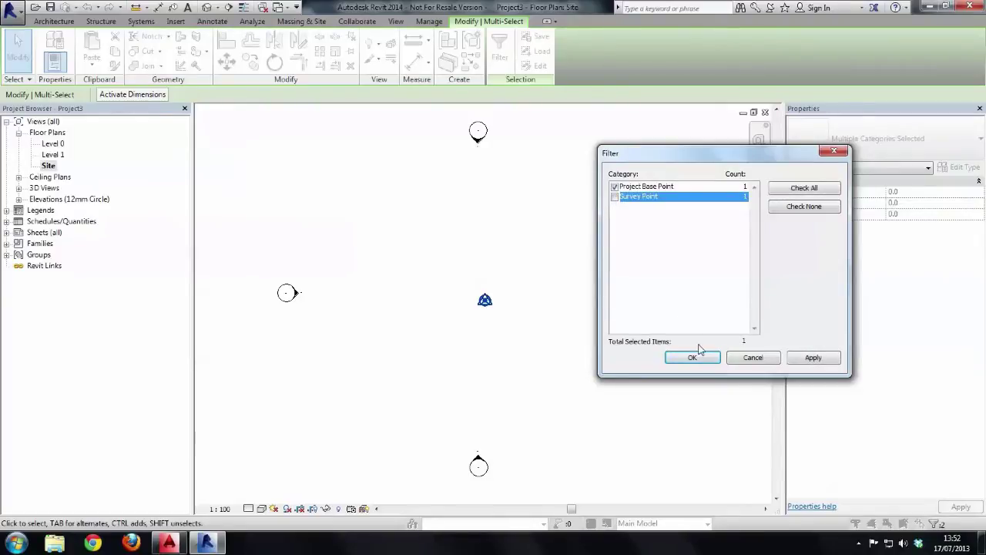
{"action": "left_click", "coordinate": [818, 358]}
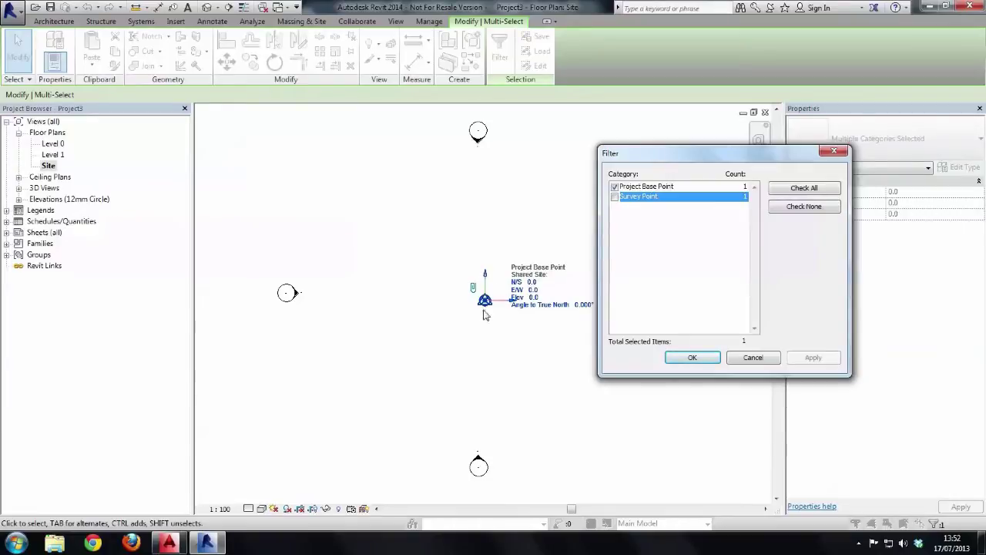
{"action": "left_click", "coordinate": [614, 186]}
{"action": "left_click", "coordinate": [614, 197]}
{"action": "left_click", "coordinate": [814, 358]}
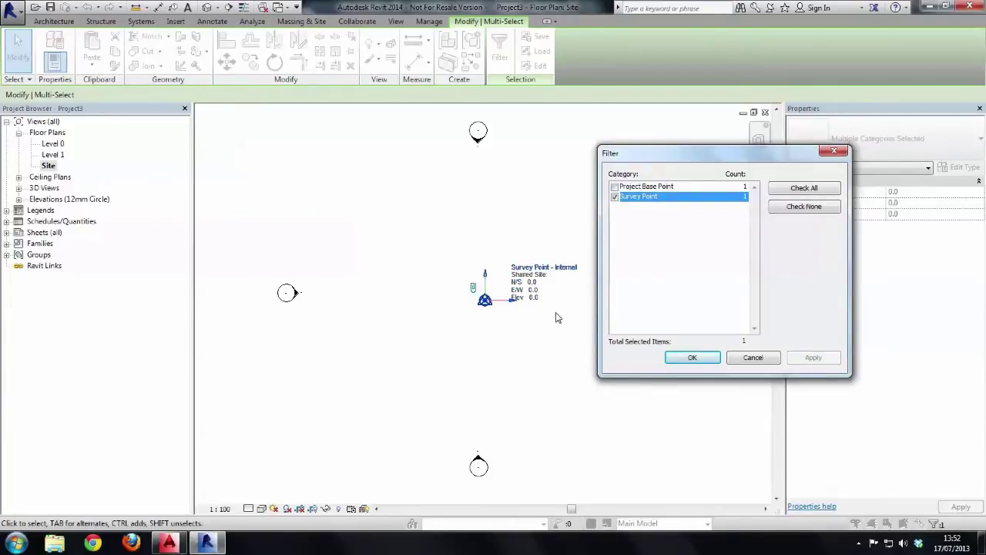
{"action": "left_click", "coordinate": [692, 357]}
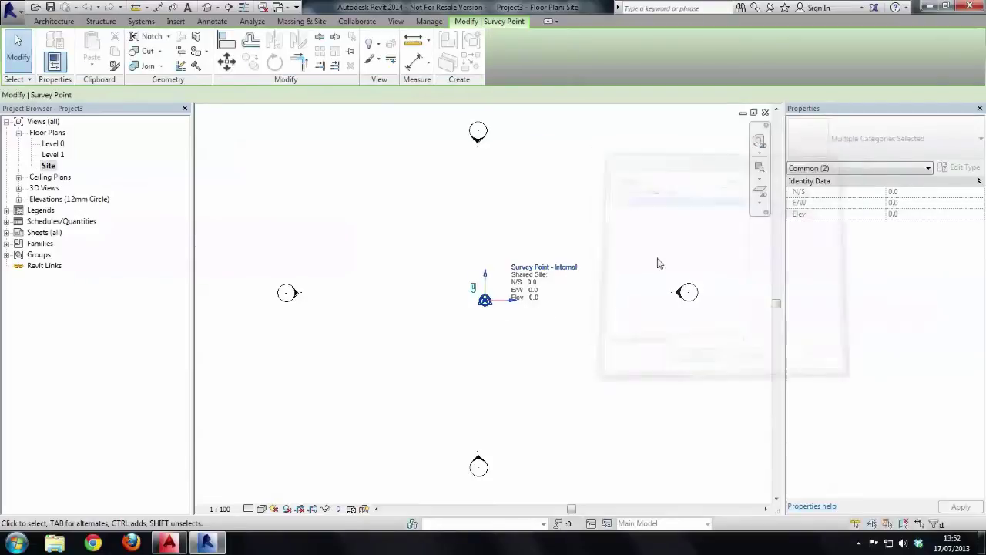
{"action": "mouse_move", "coordinate": [485, 300]}
{"action": "left_mouse_down"}
{"action": "mouse_move", "coordinate": [360, 346]}
{"action": "mouse_move", "coordinate": [238, 439]}
{"action": "left_mouse_up"}
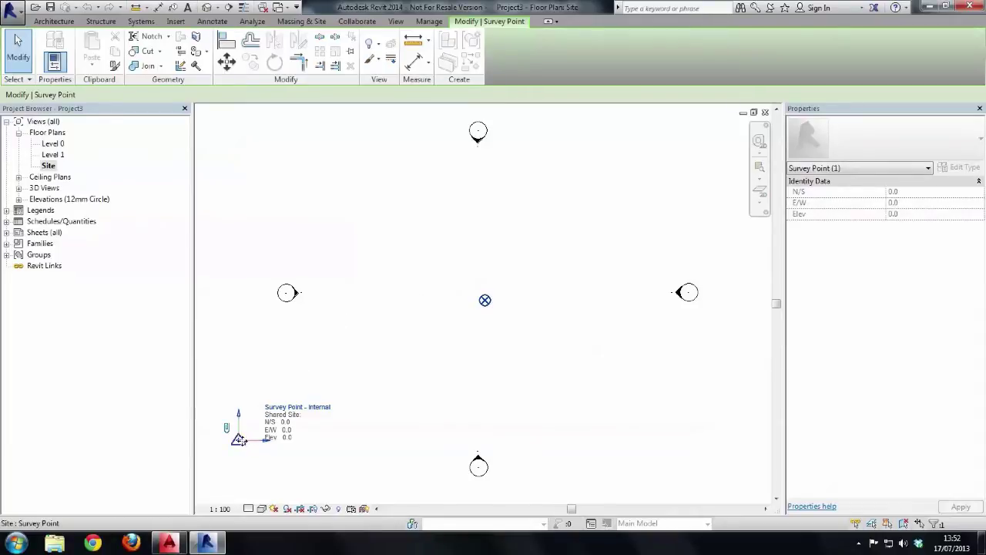
{"action": "left_click", "coordinate": [485, 301]}
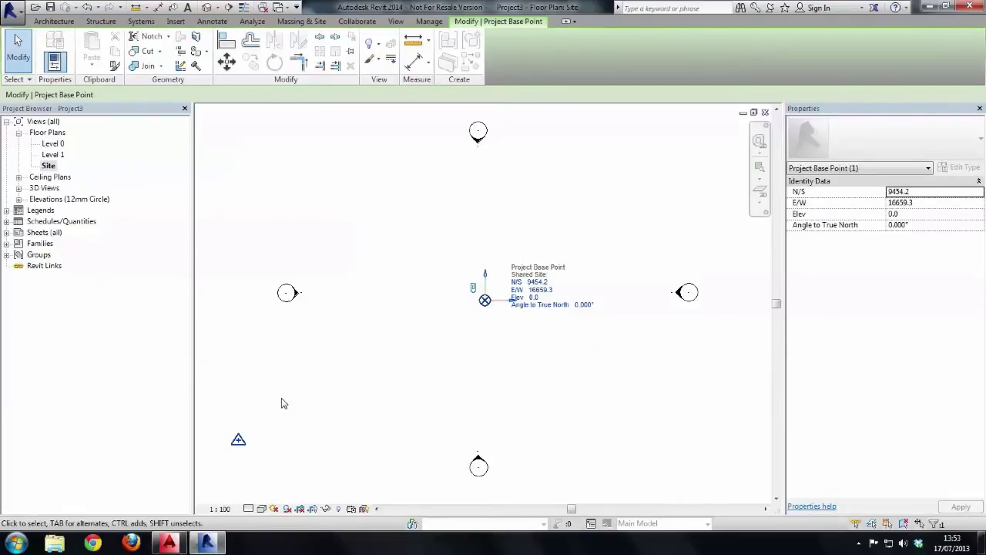
{"action": "key", "text": "Escape"}
{"action": "left_click", "coordinate": [239, 440]}
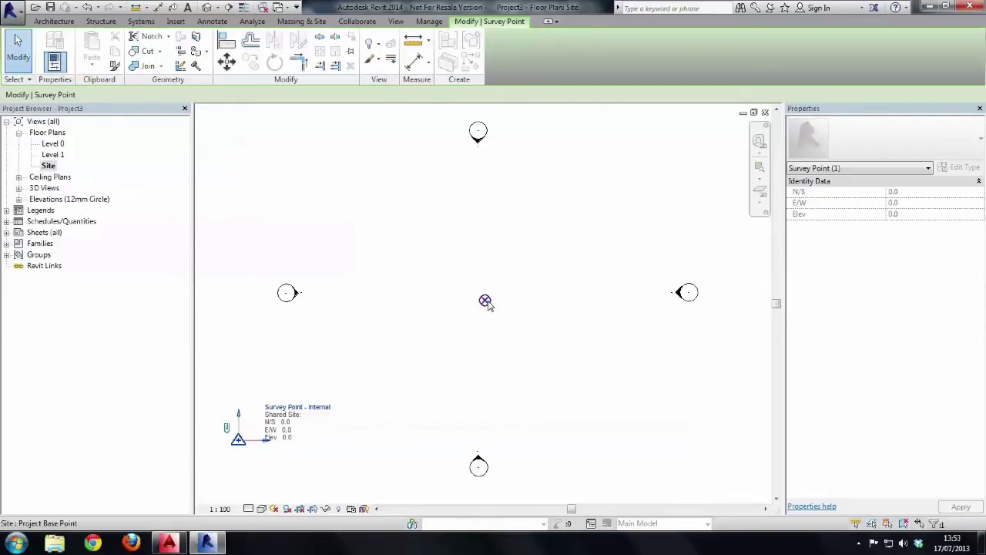
{"action": "key", "text": "Escape"}
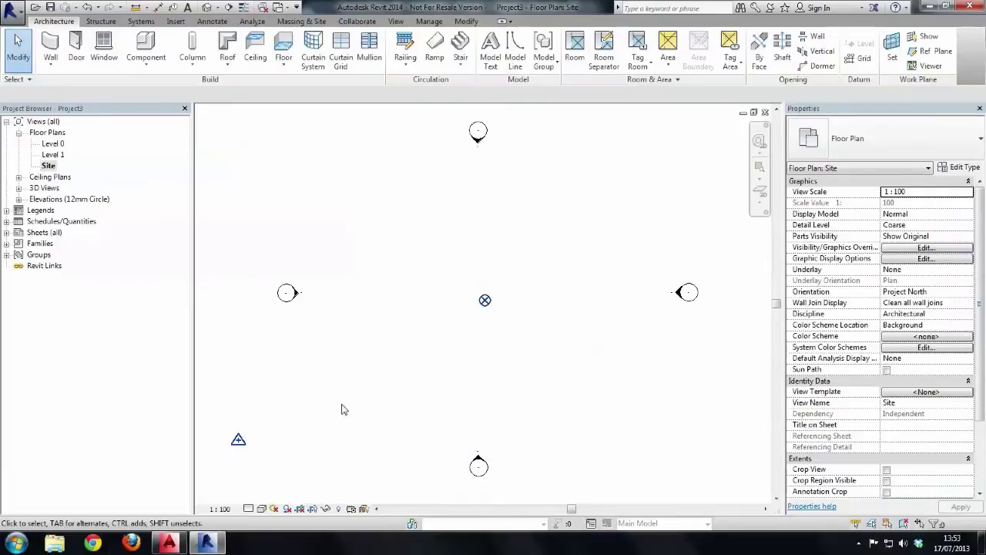
{"action": "left_click", "coordinate": [239, 439]}
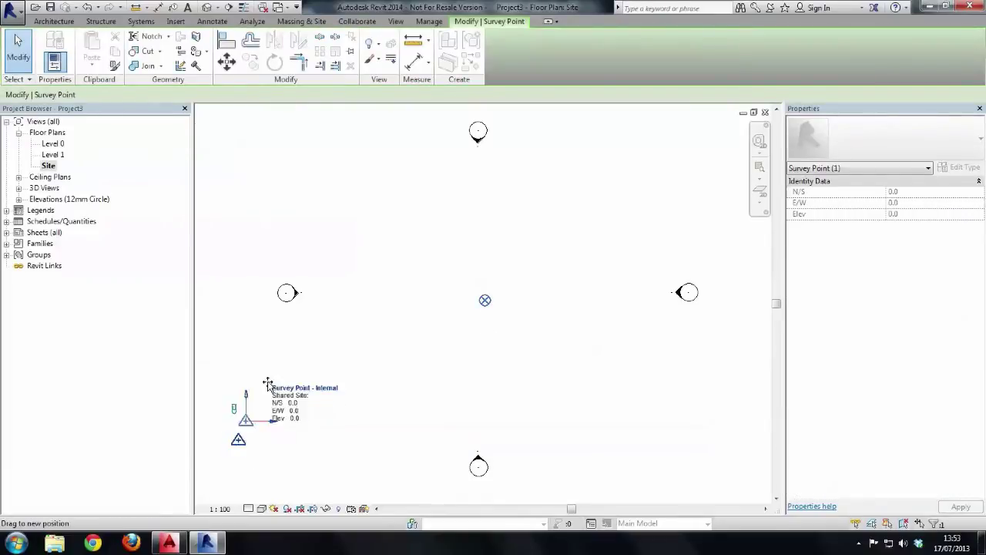
{"action": "left_click_drag", "start_coordinate": [267, 383], "coordinate": [494, 293]}
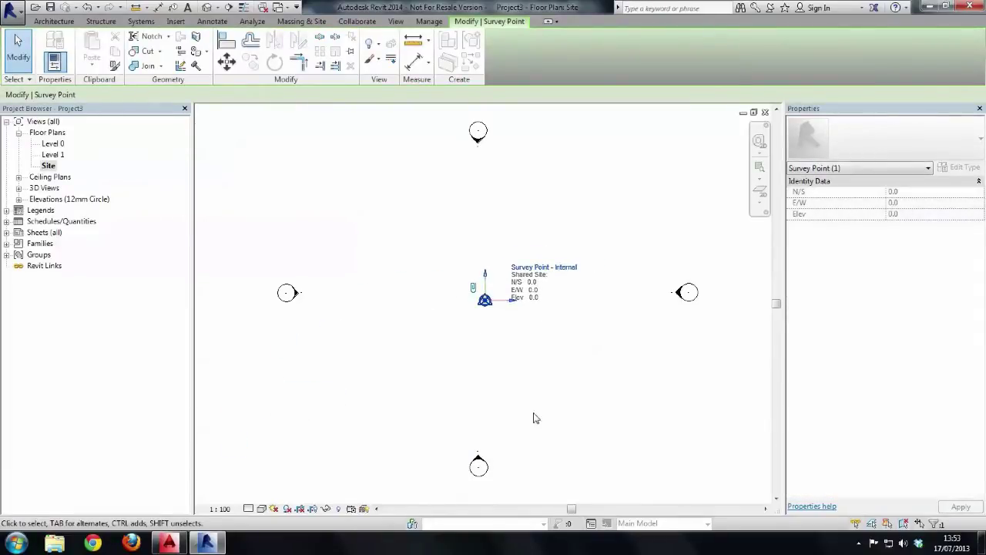
- Link the '2D and 3D Site Information large offset' DWG with Preserve colours, Auto - Center to Center
{"action": "key", "text": "Escape"}
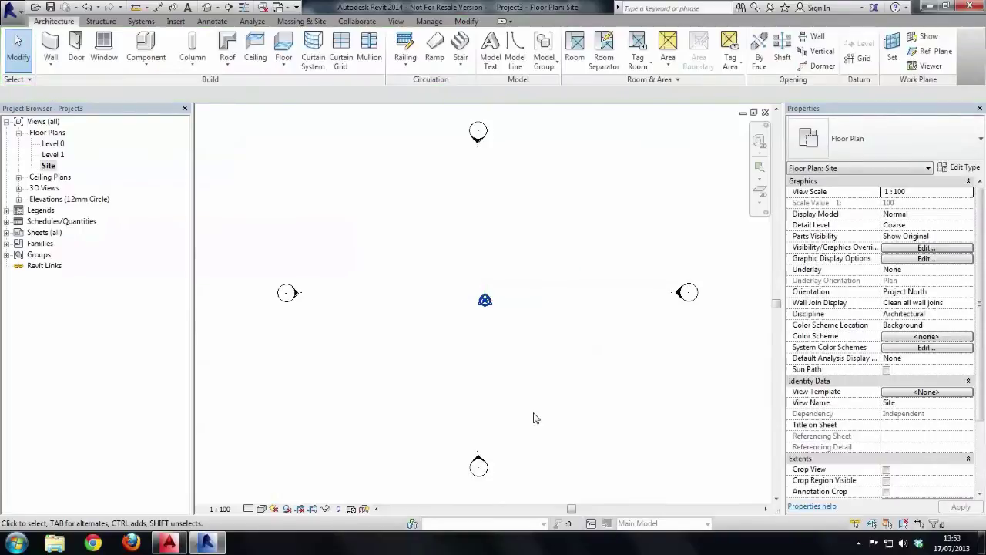
{"action": "scroll", "coordinate": [543, 373], "scroll_direction": "down", "scroll_amount": 2}
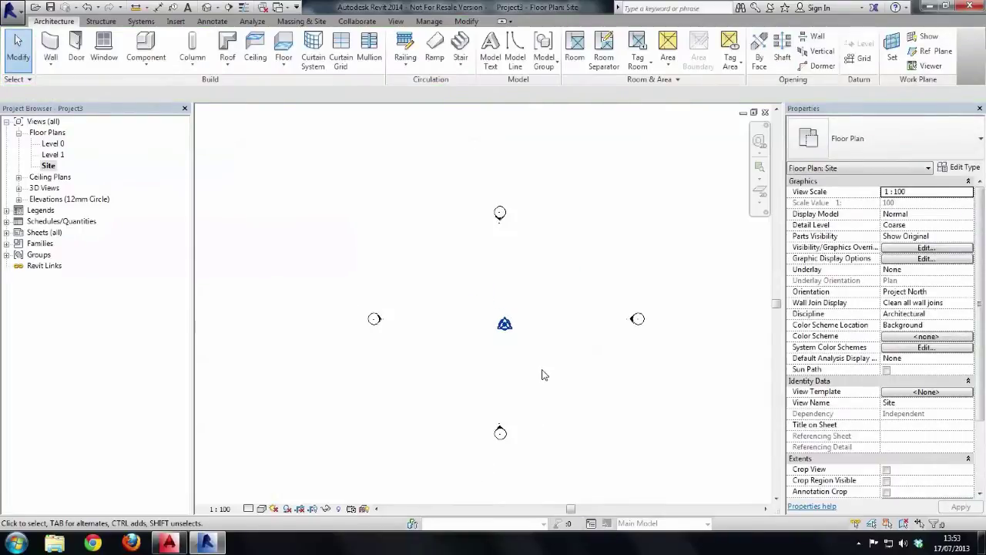
{"action": "left_click", "coordinate": [176, 21]}
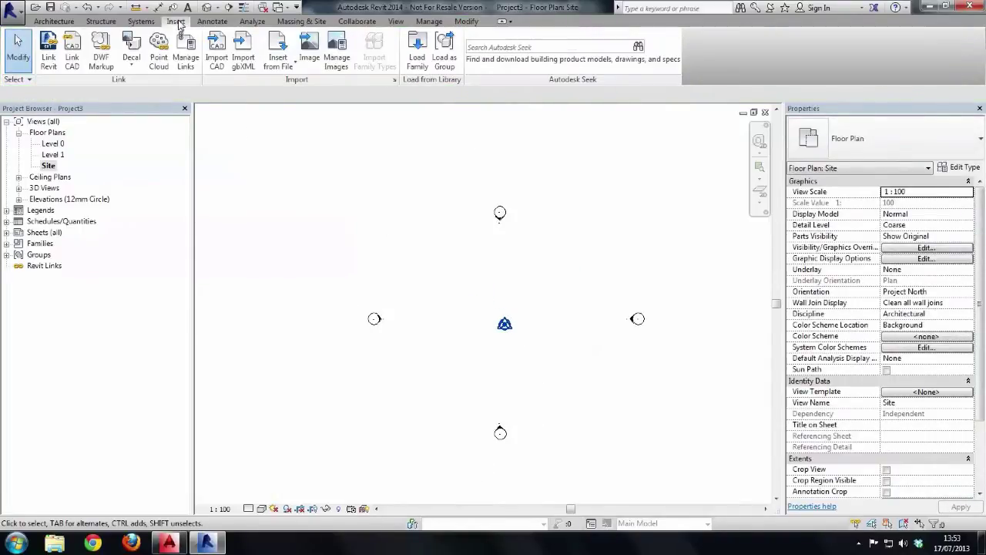
{"action": "left_click", "coordinate": [72, 56]}
{"action": "left_click", "coordinate": [394, 160]}
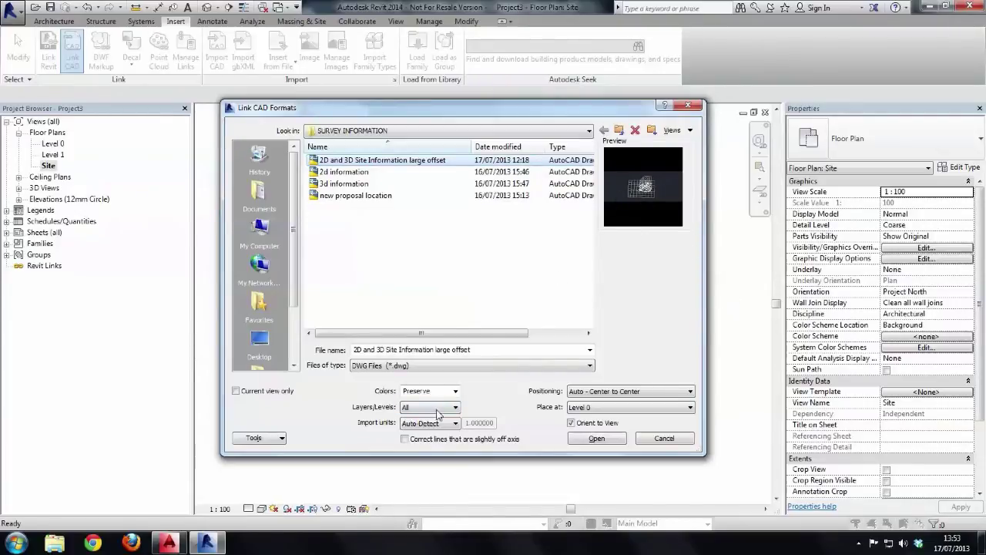
{"action": "left_click", "coordinate": [454, 390]}
{"action": "left_click", "coordinate": [431, 419]}
{"action": "left_click", "coordinate": [455, 390]}
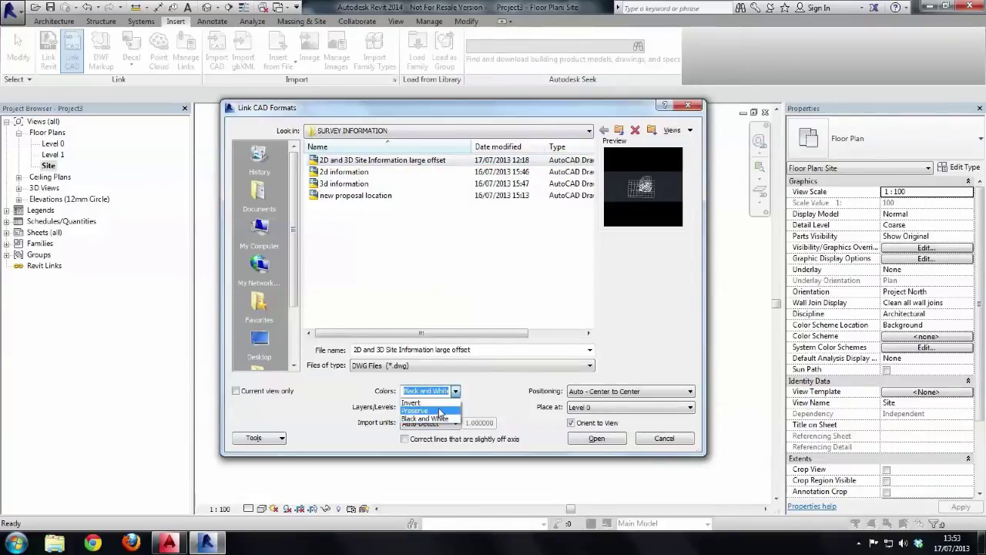
{"action": "left_click", "coordinate": [436, 410]}
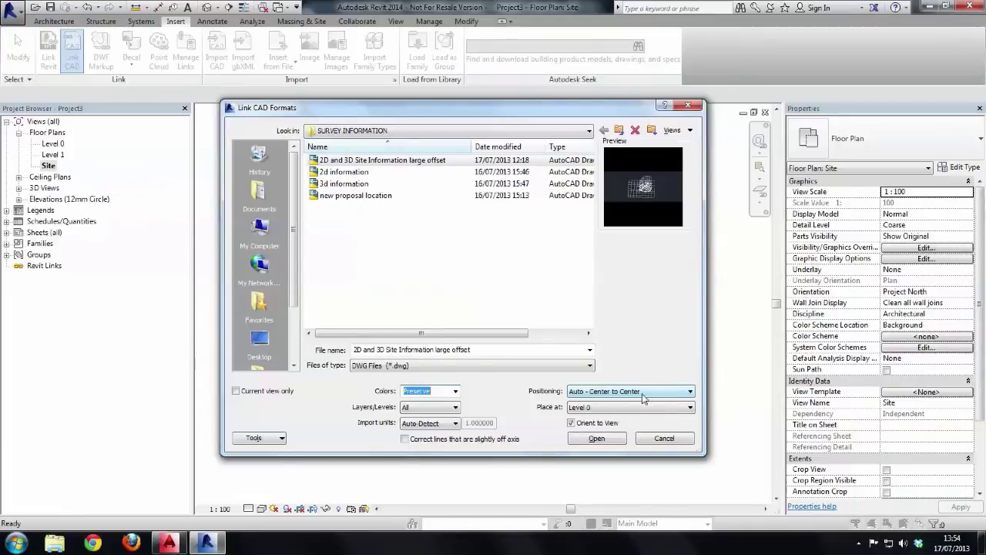
{"action": "left_click", "coordinate": [600, 438]}
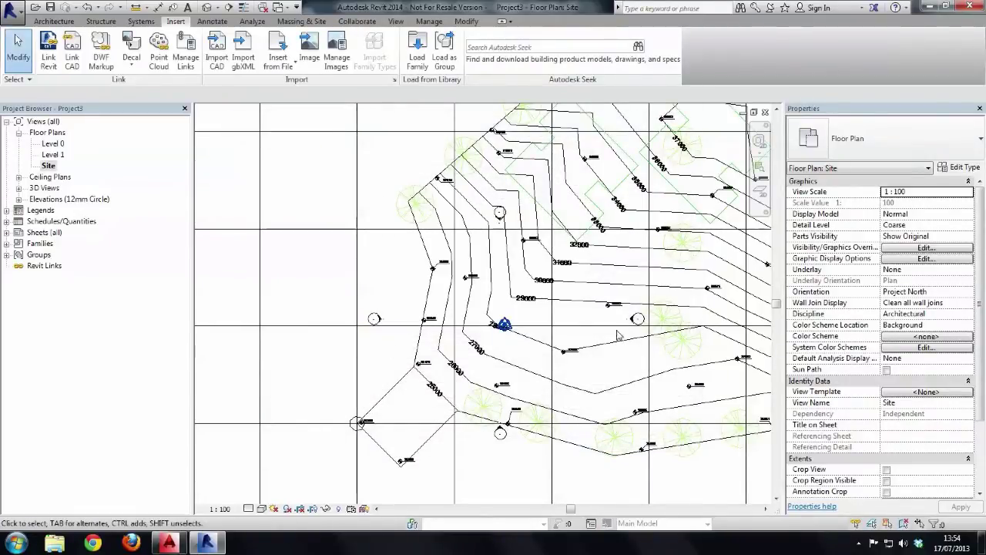
- Zoom out until the entire linked survey grid with its contours is visible
{"action": "scroll", "coordinate": [618, 331], "scroll_direction": "down", "scroll_amount": 1}
{"action": "scroll", "coordinate": [619, 332], "scroll_direction": "down", "scroll_amount": 5}
{"action": "scroll", "coordinate": [624, 356], "scroll_direction": "up", "scroll_amount": 2}
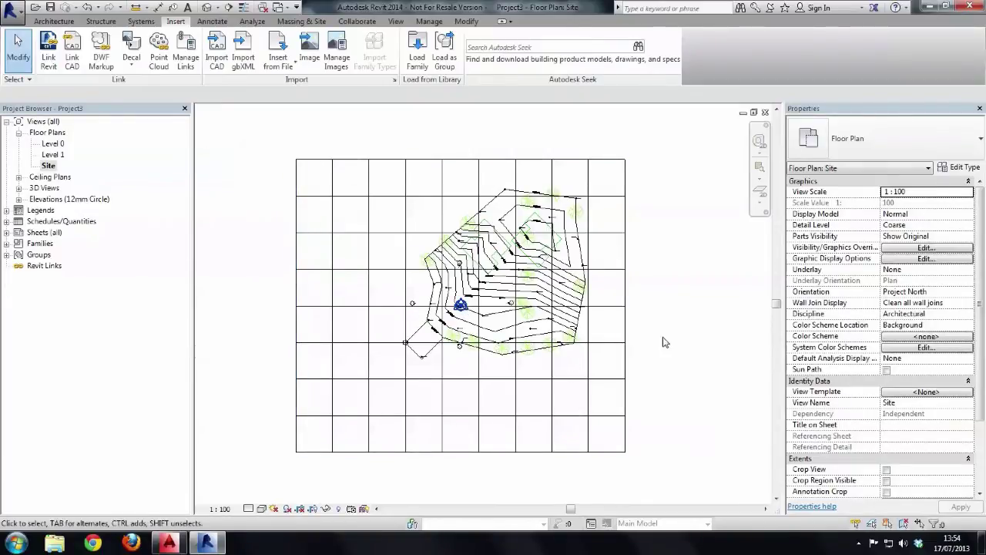
{"action": "left_click", "coordinate": [206, 7]}
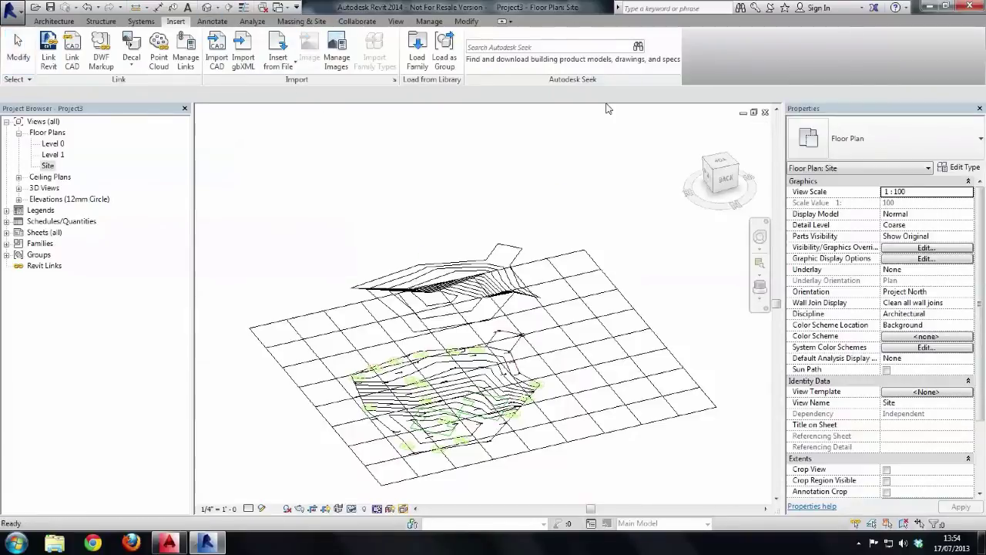
{"action": "middle_click_drag", "start_coordinate": [700, 308], "coordinate": [714, 395], "text": "shift"}
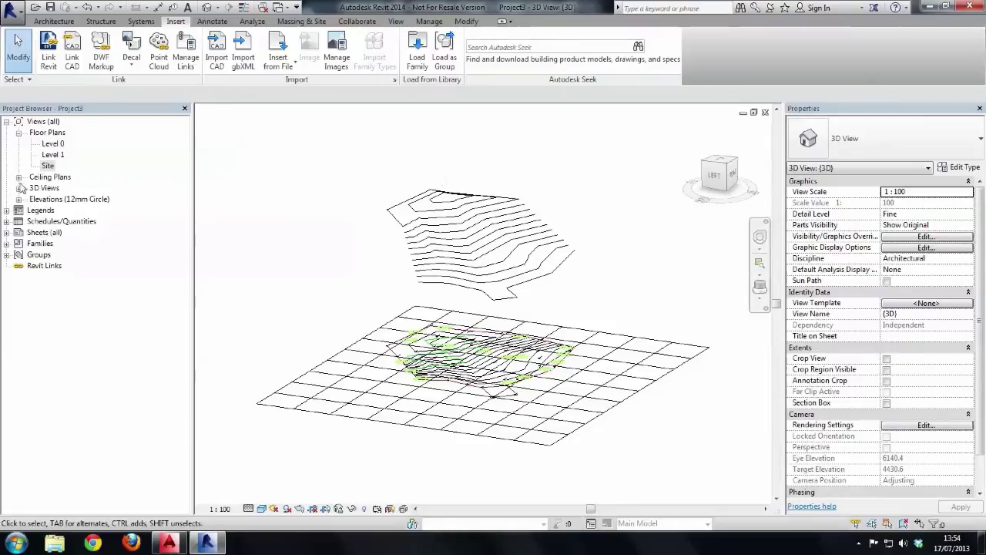
{"action": "double_click", "coordinate": [48, 165]}
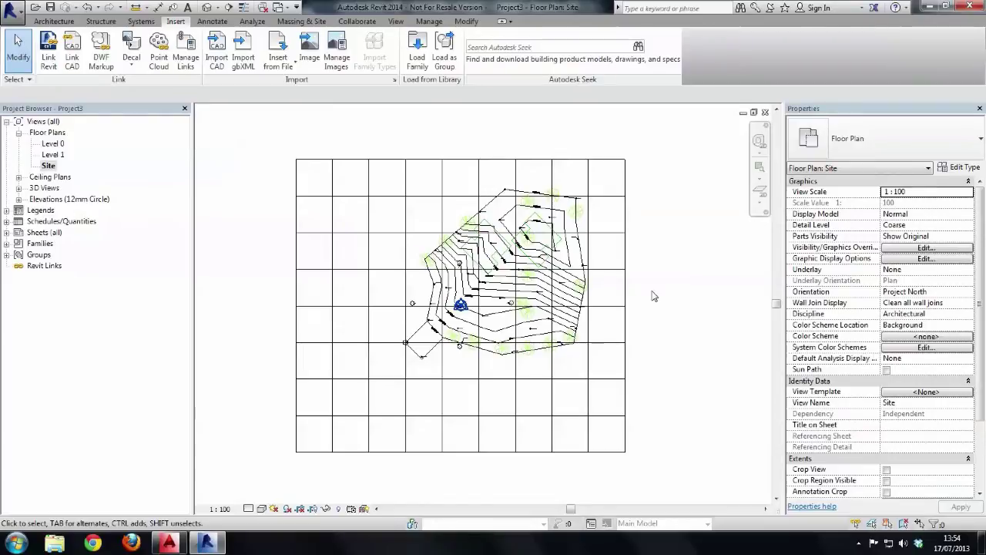
- Zoom around the Site plan and use ZF to fit the linked DWG in view
{"action": "scroll", "coordinate": [653, 296], "scroll_direction": "up", "scroll_amount": 4}
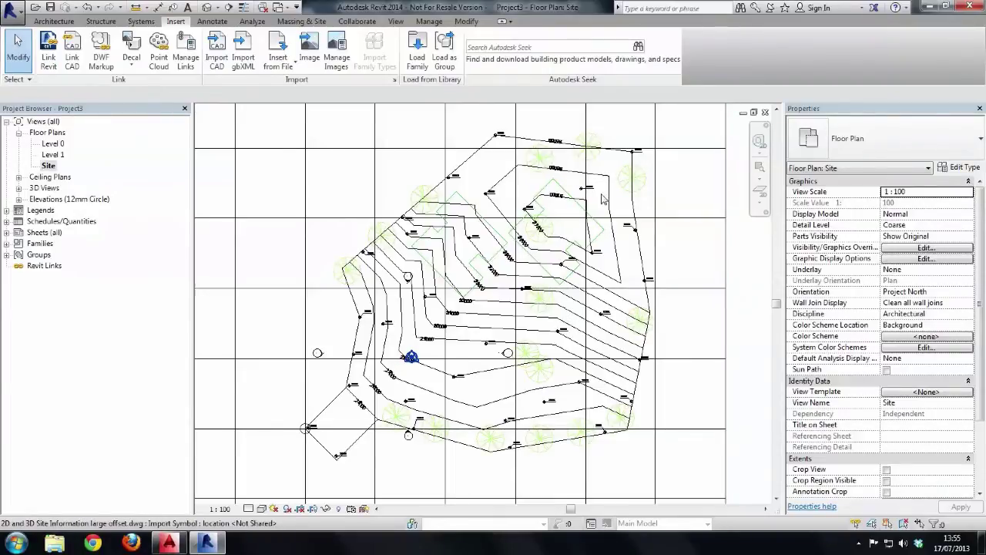
{"action": "scroll", "coordinate": [724, 378], "scroll_direction": "down", "scroll_amount": 2, "text": "ctrl"}
{"action": "key", "text": "z"}
{"action": "key", "text": "f"}
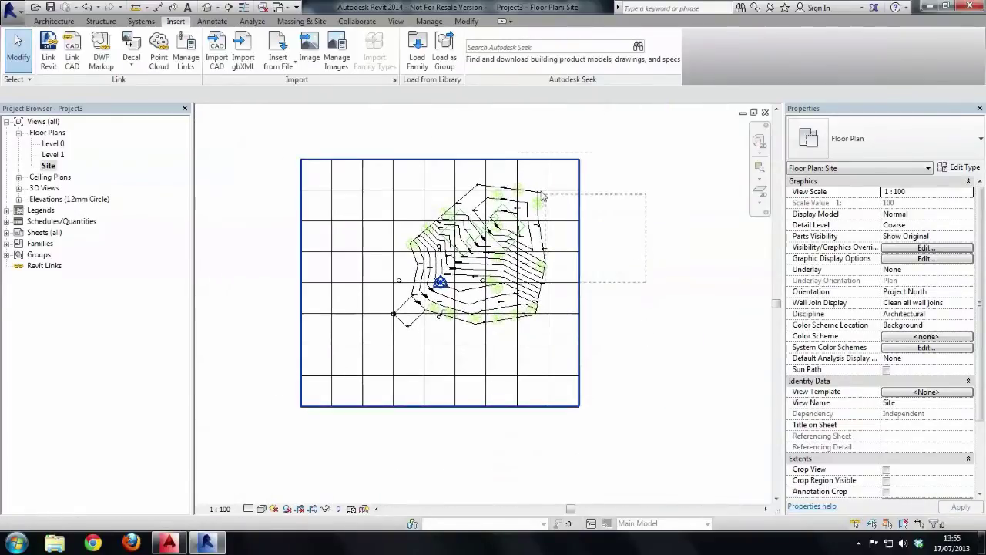
- Rotate the linked survey DWG 45° from a vertical start ray, then deselect it
{"action": "left_click", "coordinate": [487, 158]}
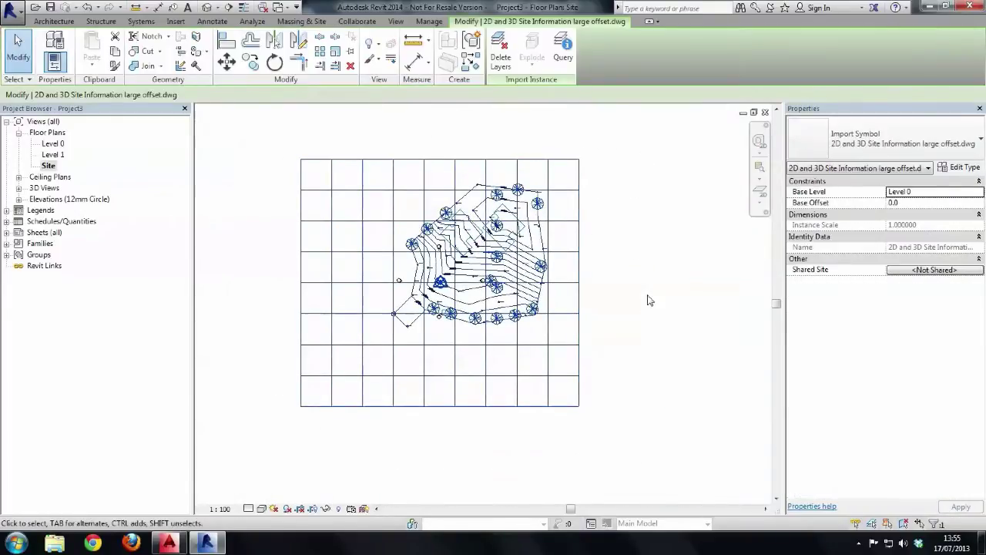
{"action": "left_click", "coordinate": [274, 62]}
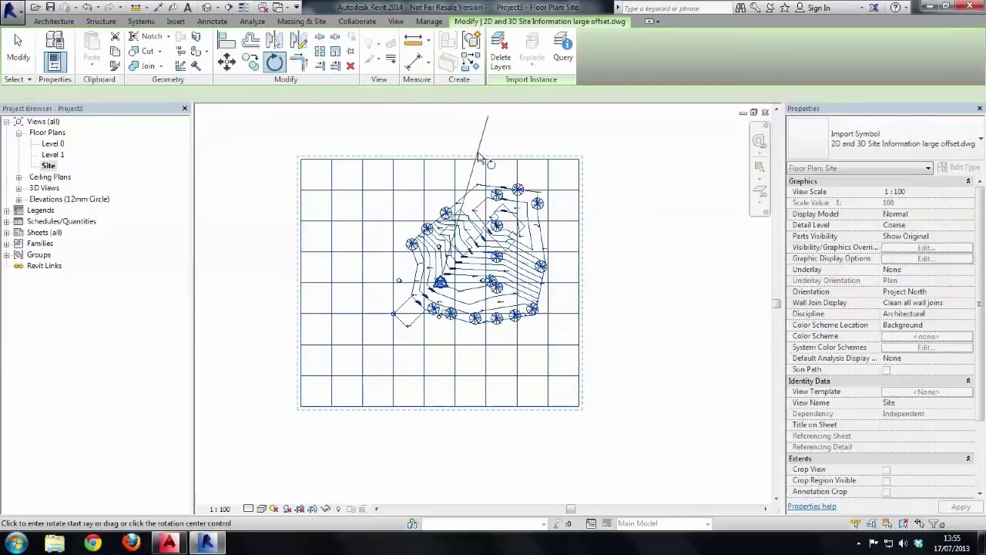
{"action": "left_click", "coordinate": [440, 123]}
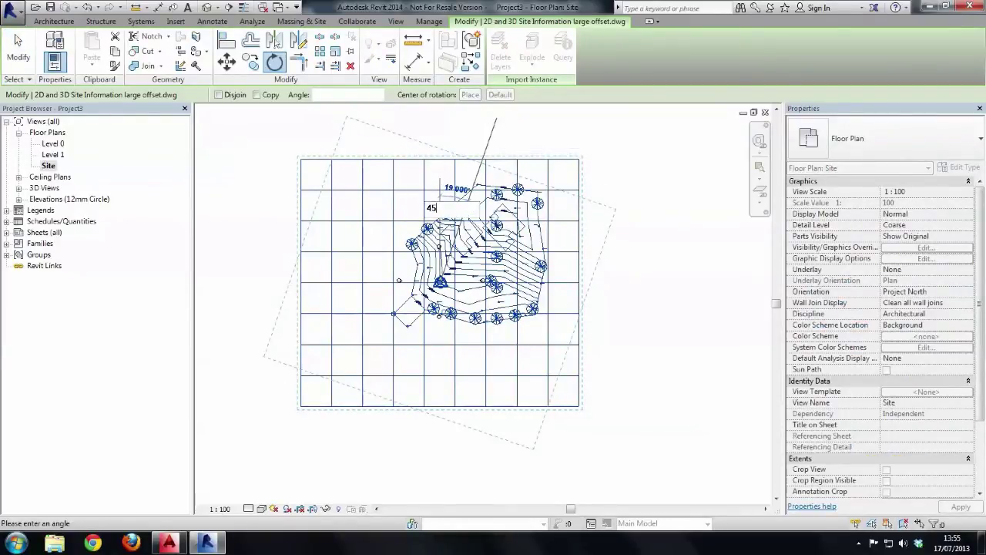
{"action": "left_click", "coordinate": [495, 126]}
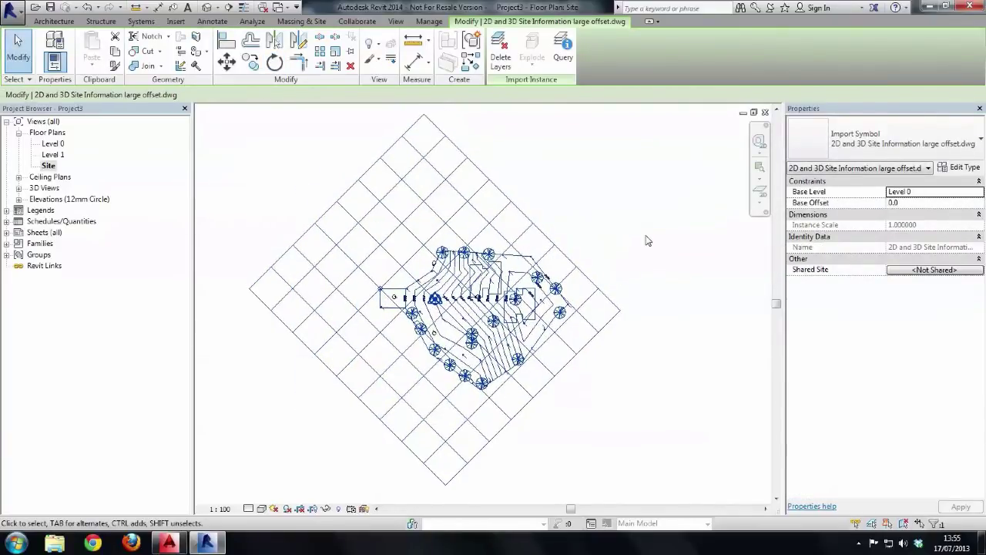
{"action": "key", "text": "Escape"}
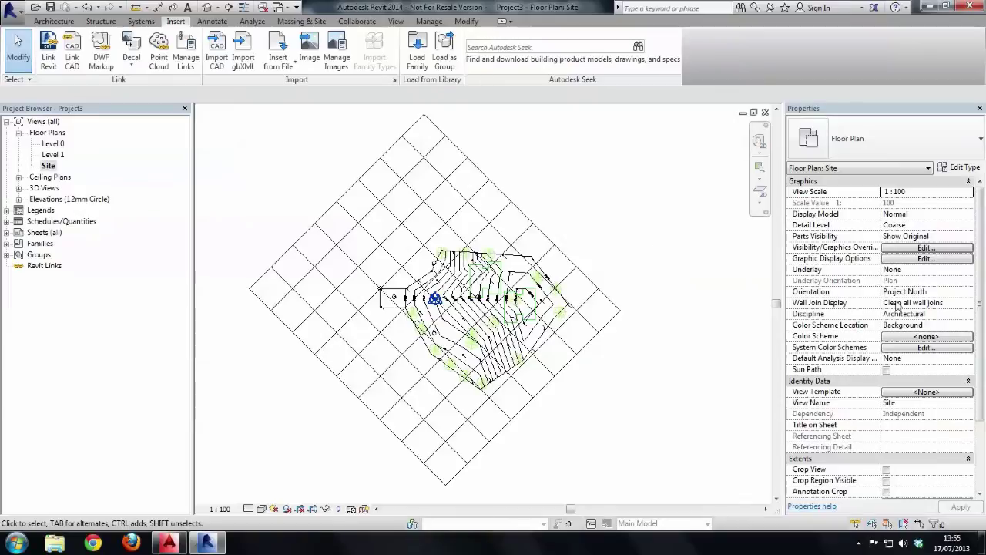
{"action": "left_click", "coordinate": [971, 299]}
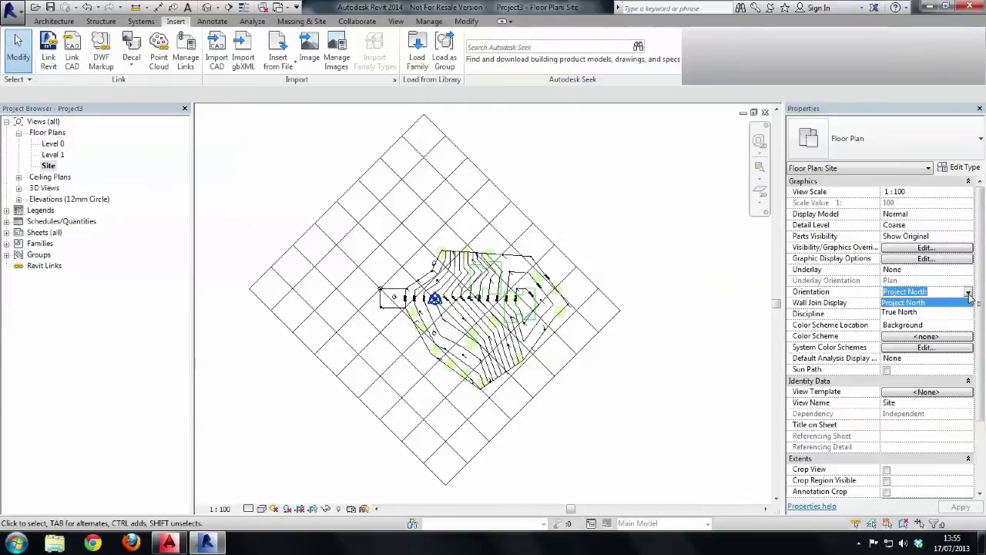
{"action": "left_click", "coordinate": [956, 314]}
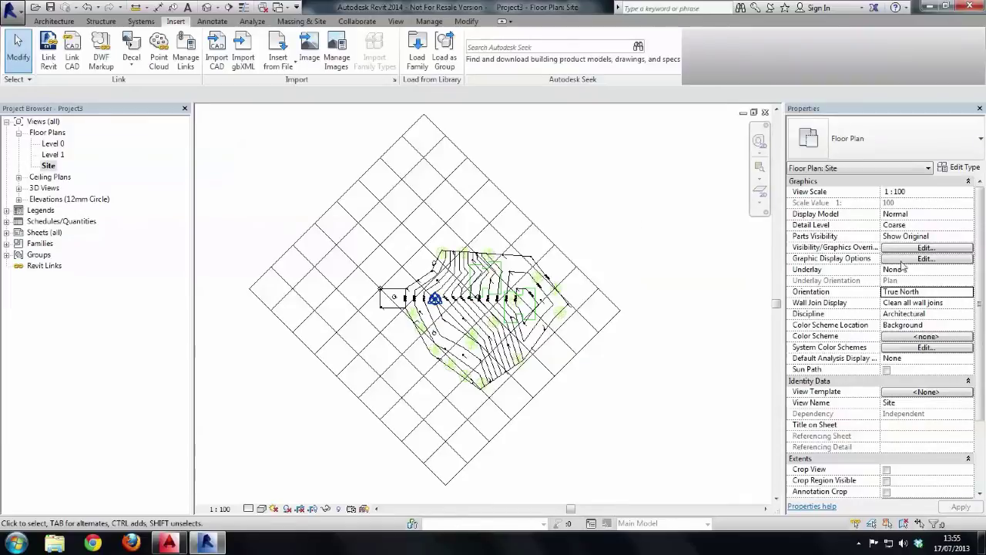
{"action": "left_click", "coordinate": [968, 292]}
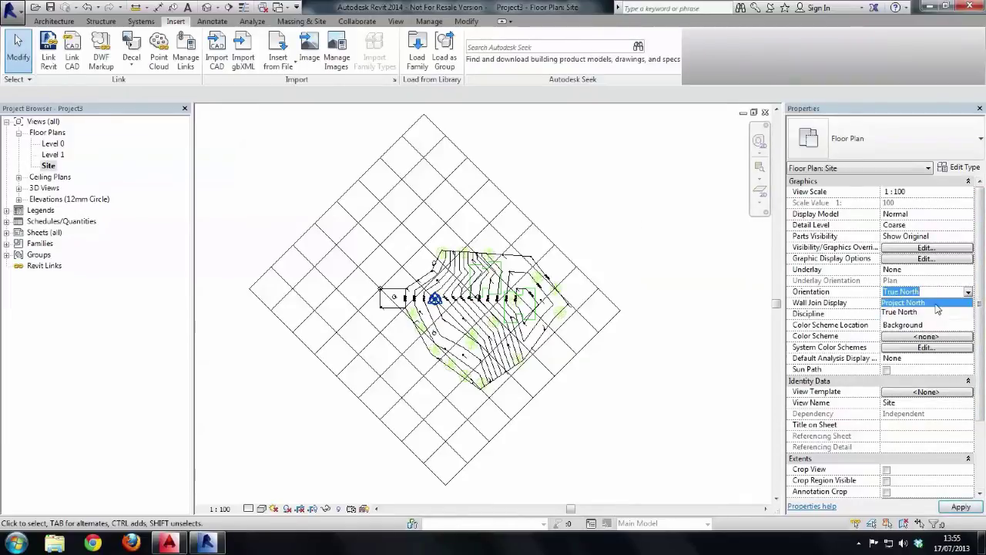
{"action": "left_click", "coordinate": [903, 302]}
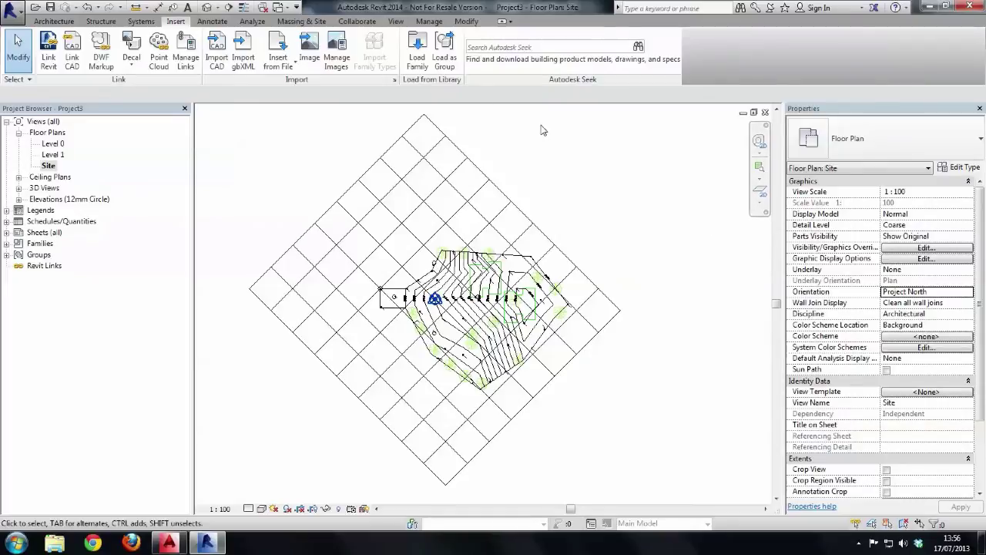
- Acquire coordinates from the linked survey DWG
{"action": "left_click", "coordinate": [430, 21]}
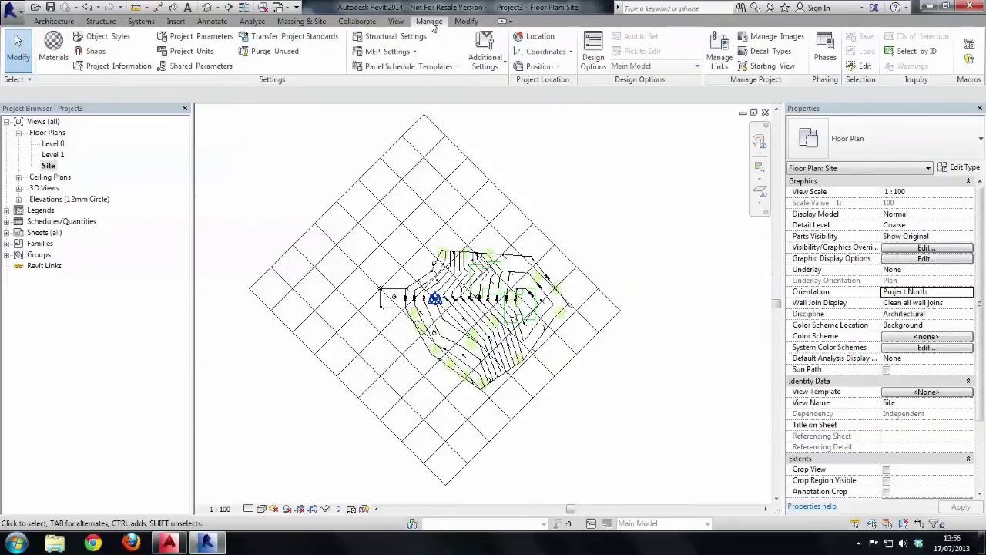
{"action": "left_click", "coordinate": [572, 53]}
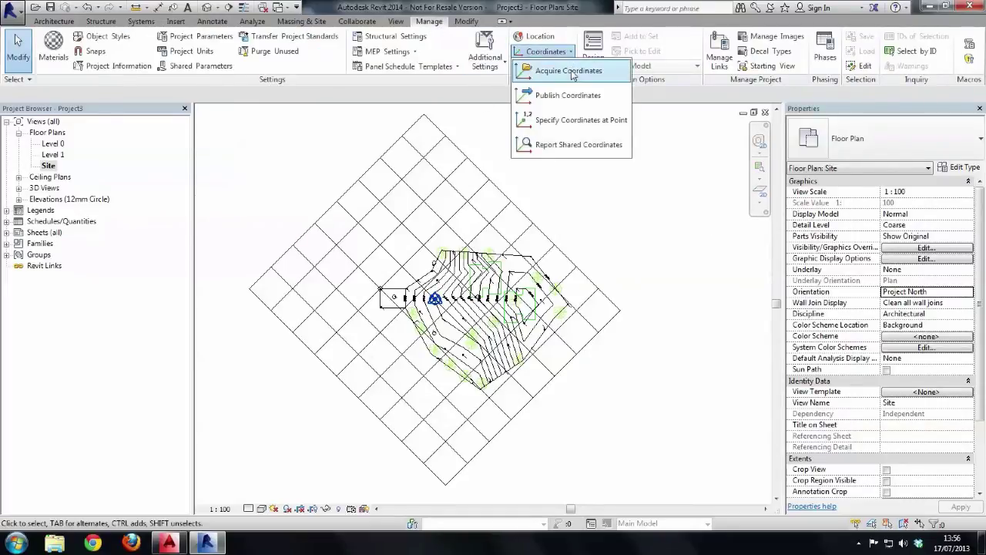
{"action": "left_click", "coordinate": [559, 70]}
{"action": "left_click", "coordinate": [456, 191]}
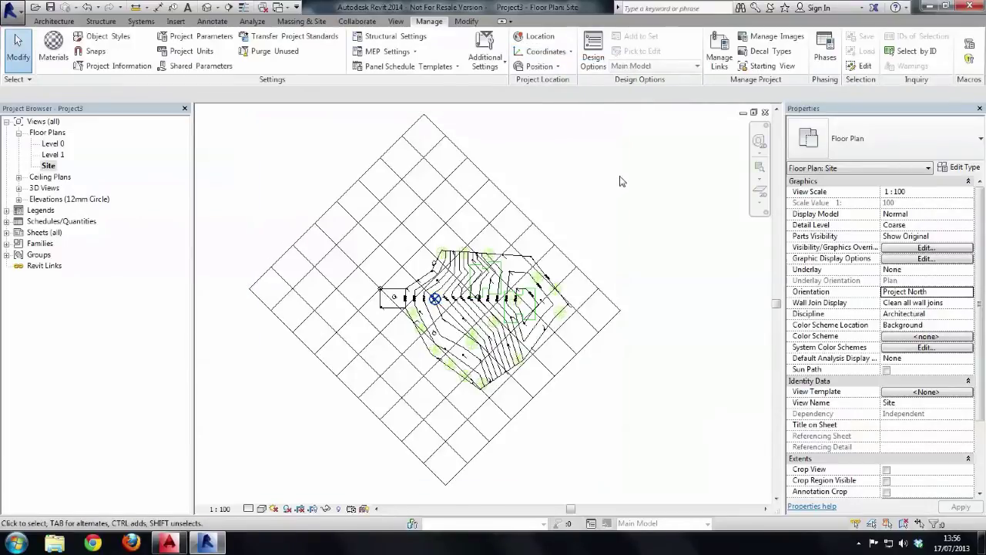
- Toggle the Site plan orientation between True North and Project North, ending on True North
{"action": "left_click", "coordinate": [969, 293]}
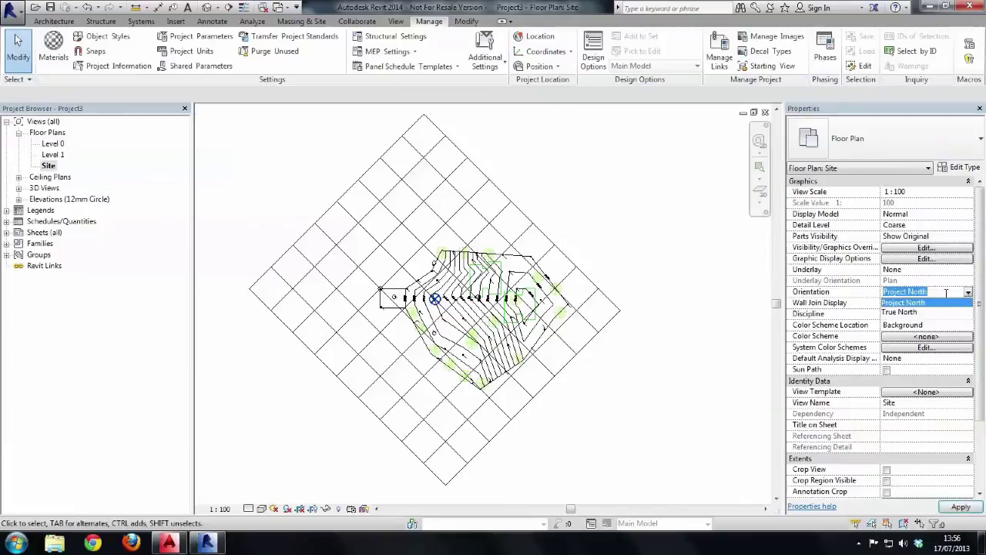
{"action": "left_click", "coordinate": [924, 314]}
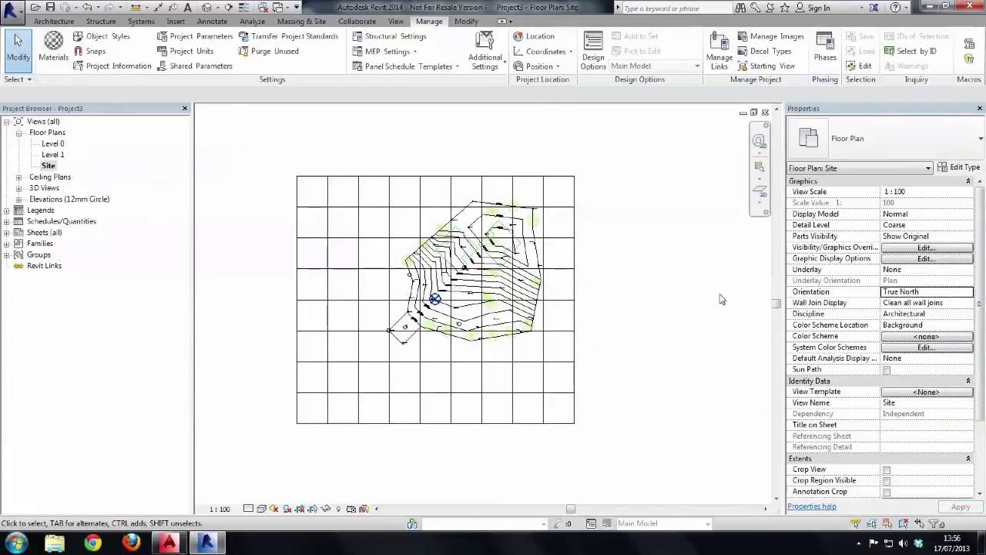
{"action": "left_click", "coordinate": [969, 293]}
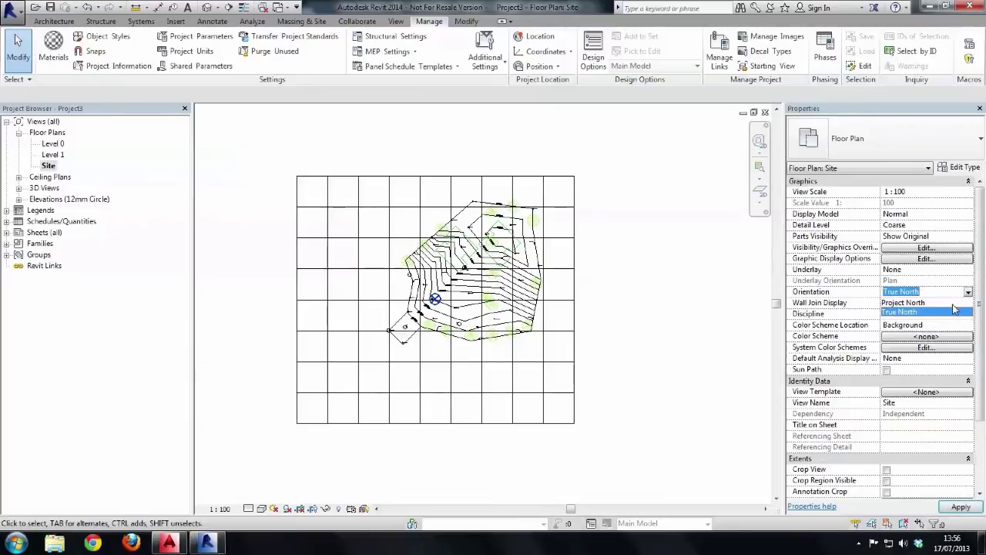
{"action": "left_click", "coordinate": [951, 302]}
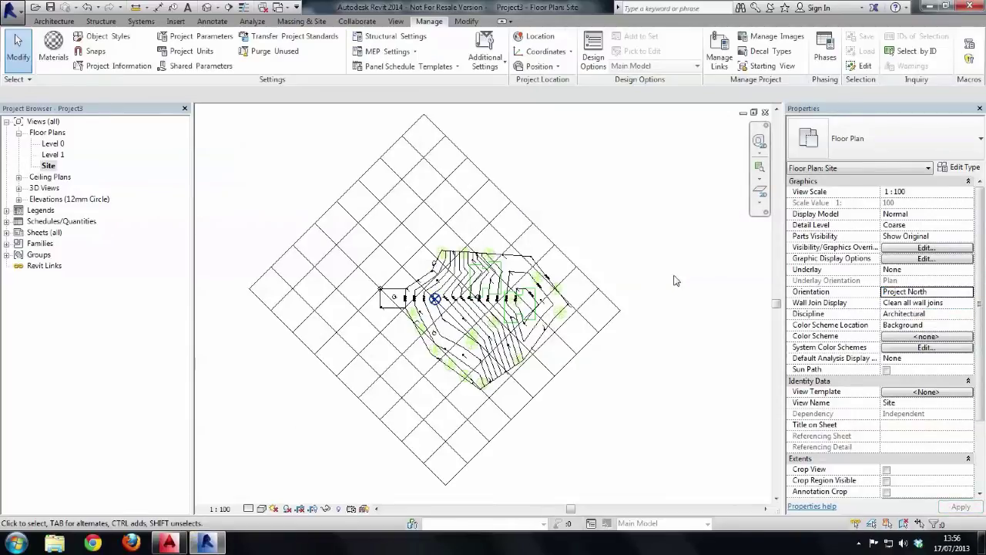
{"action": "left_click", "coordinate": [968, 292]}
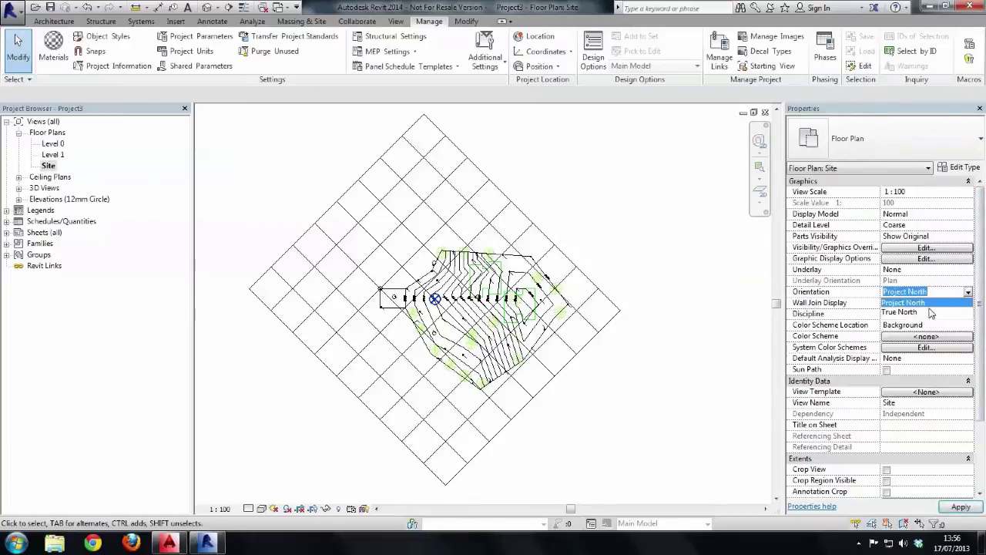
{"action": "left_click", "coordinate": [930, 312]}
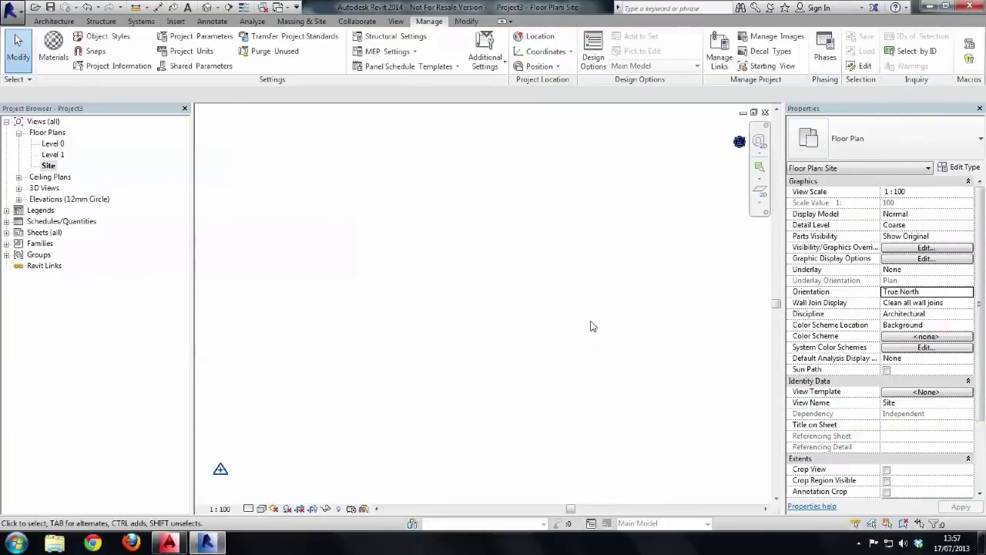
- Hide the selected survey point element in the Site plan view
{"action": "left_click", "coordinate": [220, 472]}
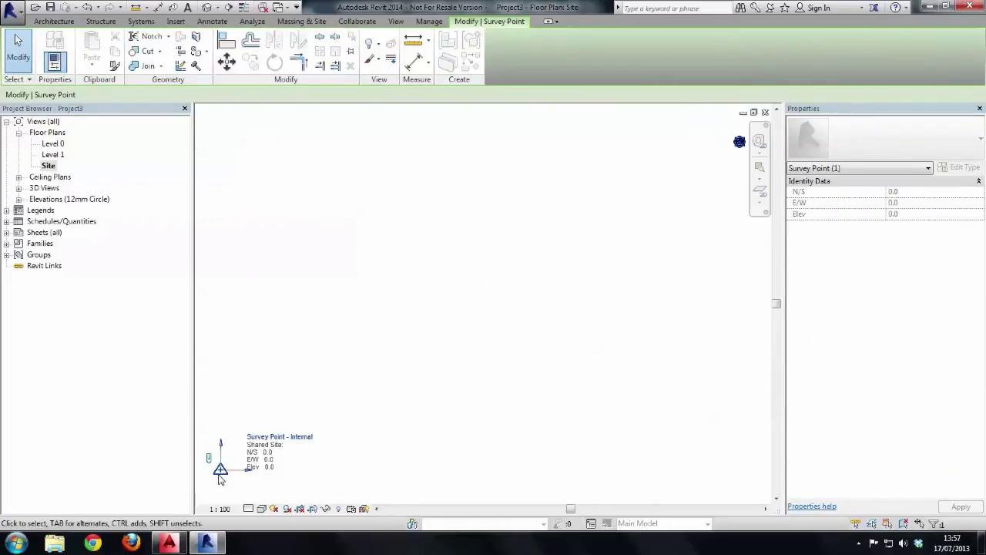
{"action": "right_click", "coordinate": [220, 472]}
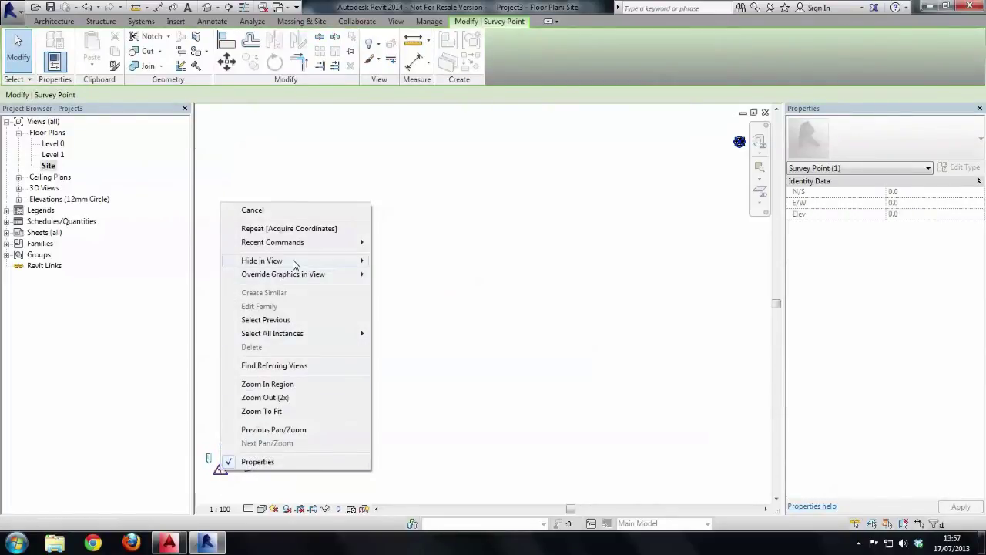
{"action": "mouse_move", "coordinate": [339, 266]}
{"action": "left_click", "coordinate": [404, 260]}
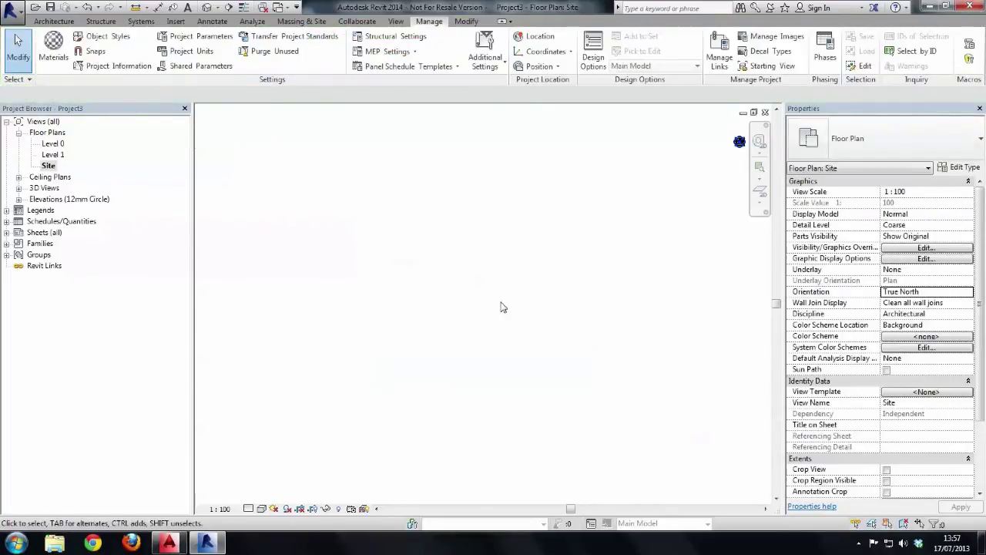